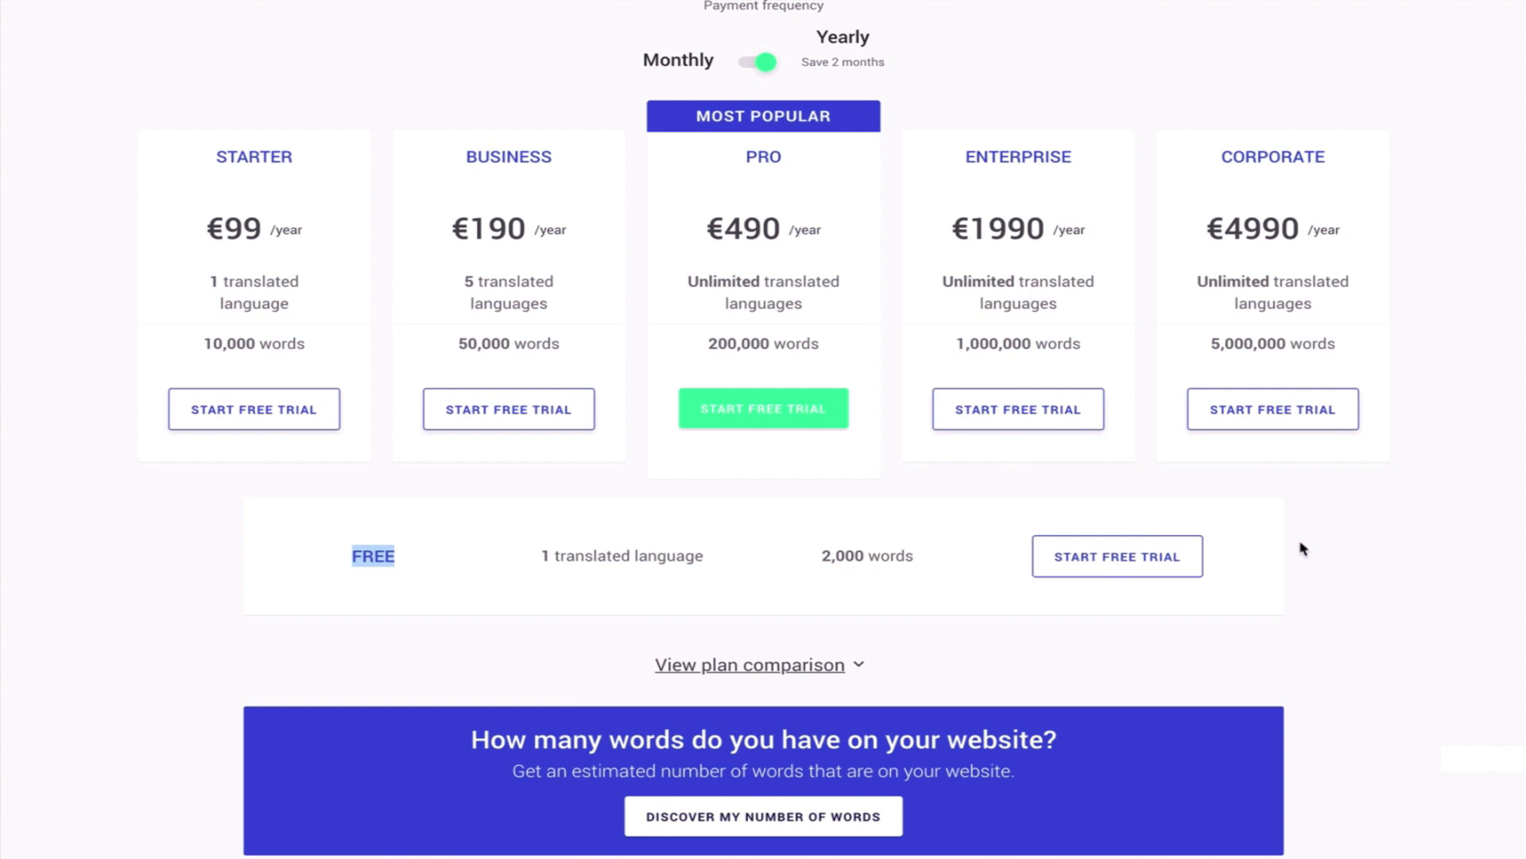
# Open the account creation form on the Weglot website.
pyautogui.scroll(1, 1303, 548)
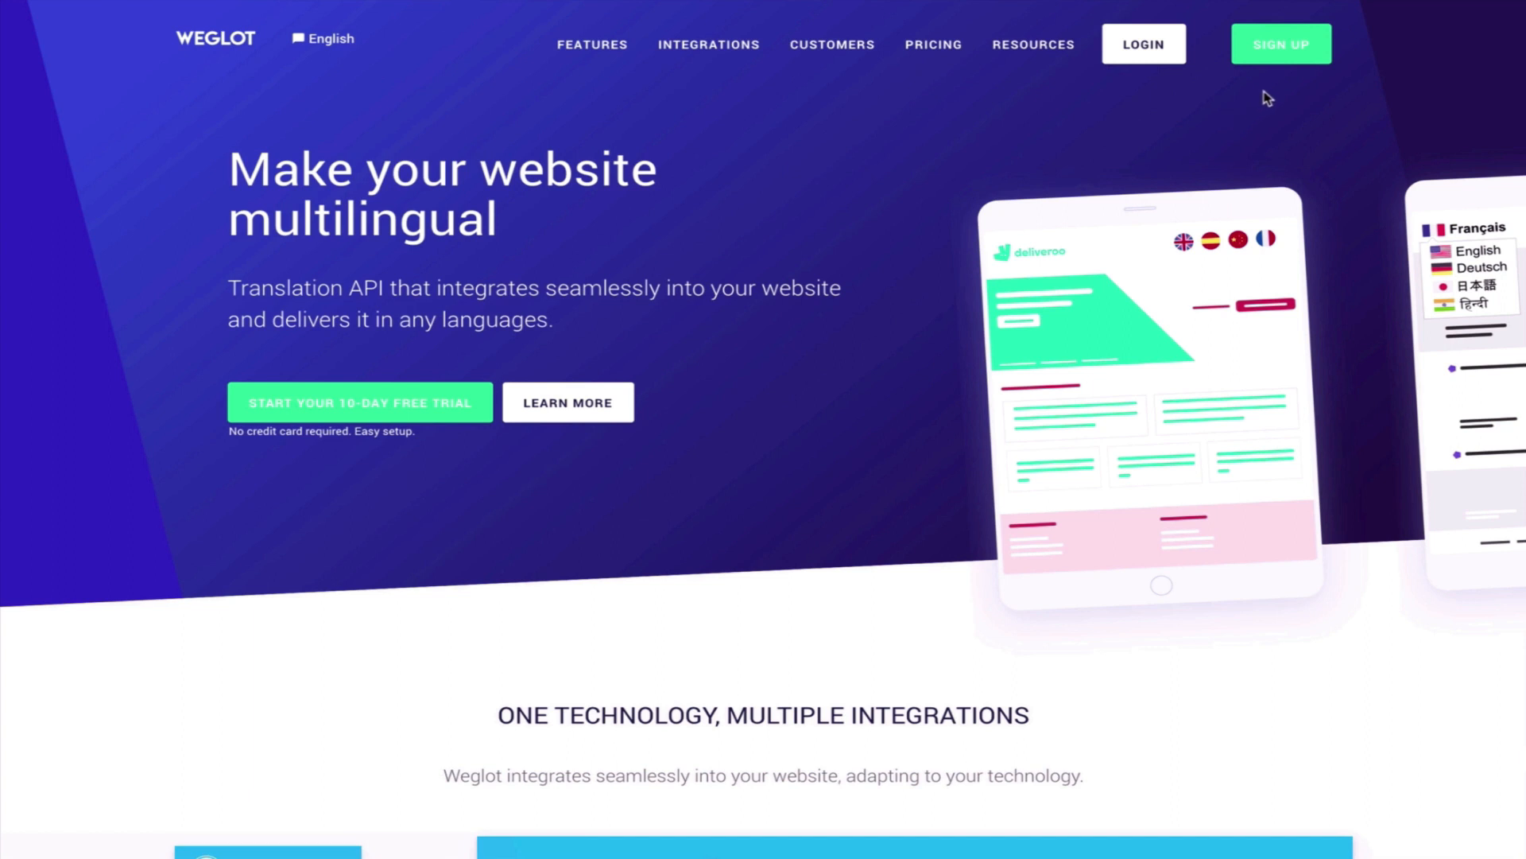
pyautogui.click(1275, 51)
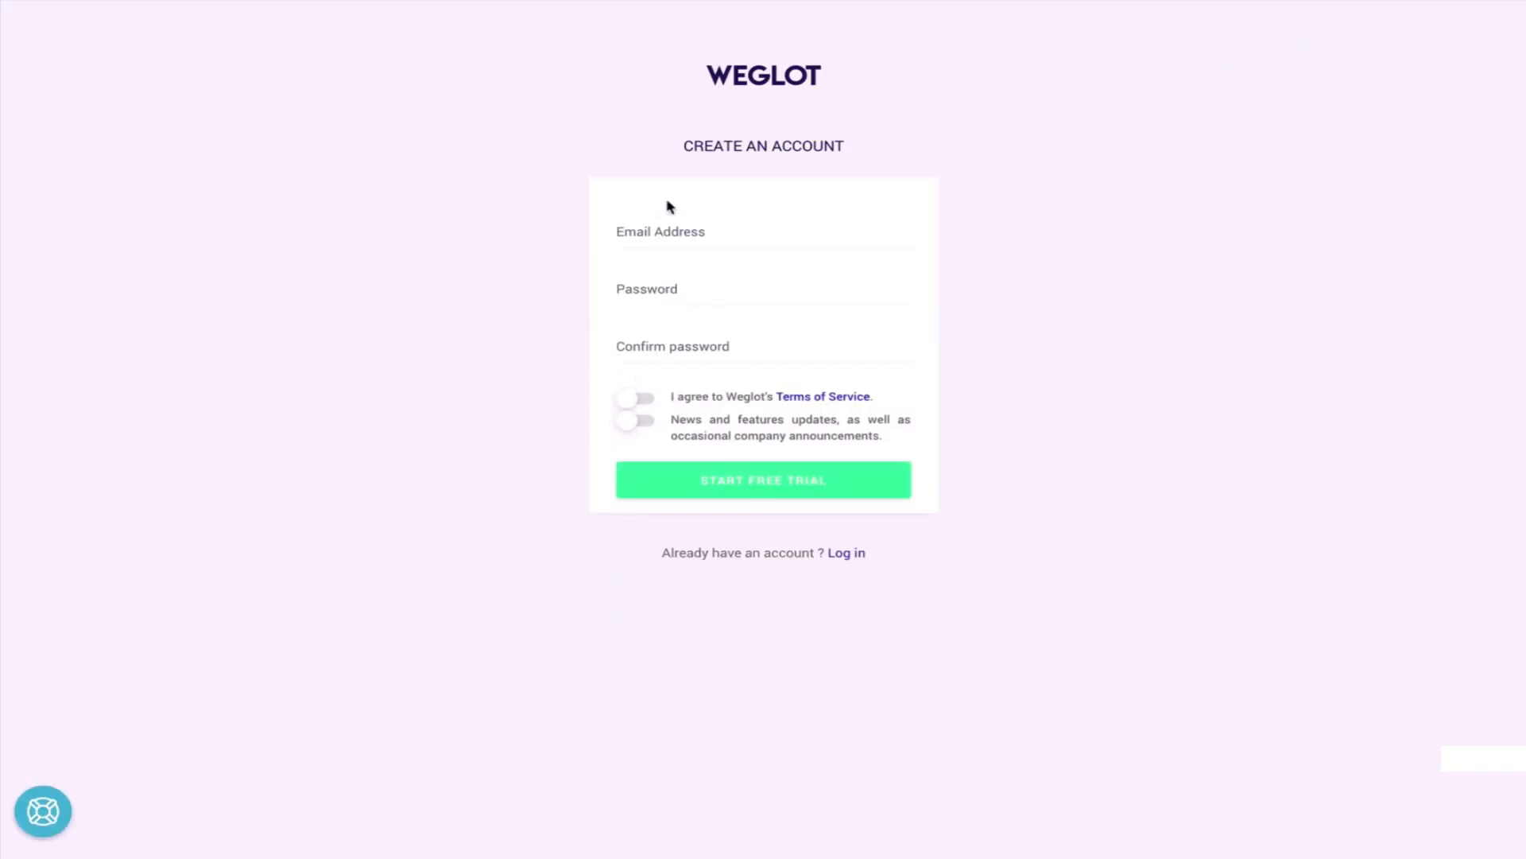
pyautogui.click(642, 213)
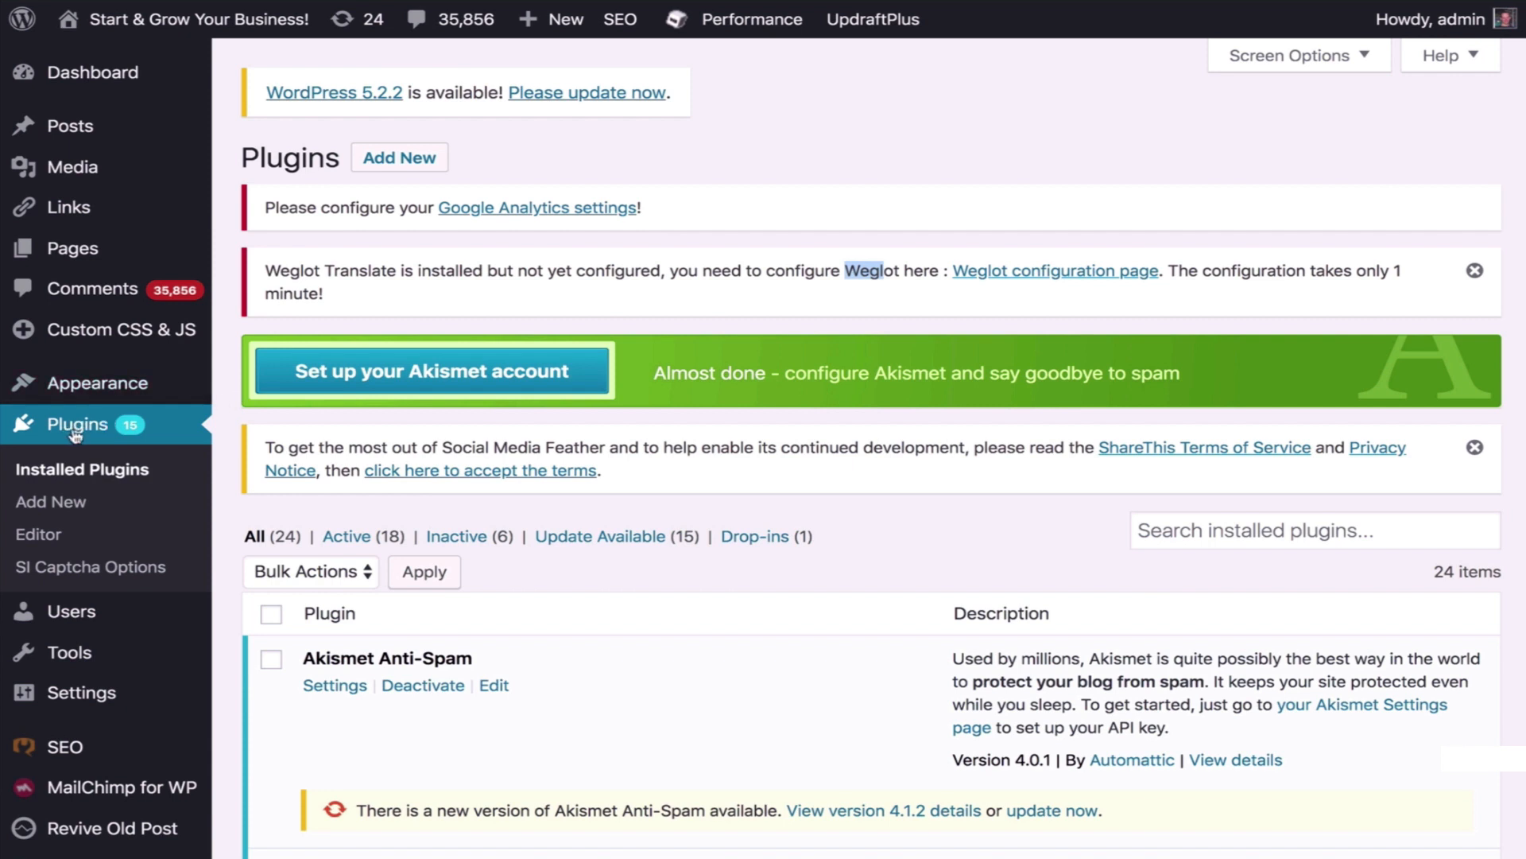
# Search for "weglot" among the plugins available to add to the WordPress site.
pyautogui.click(58, 502)
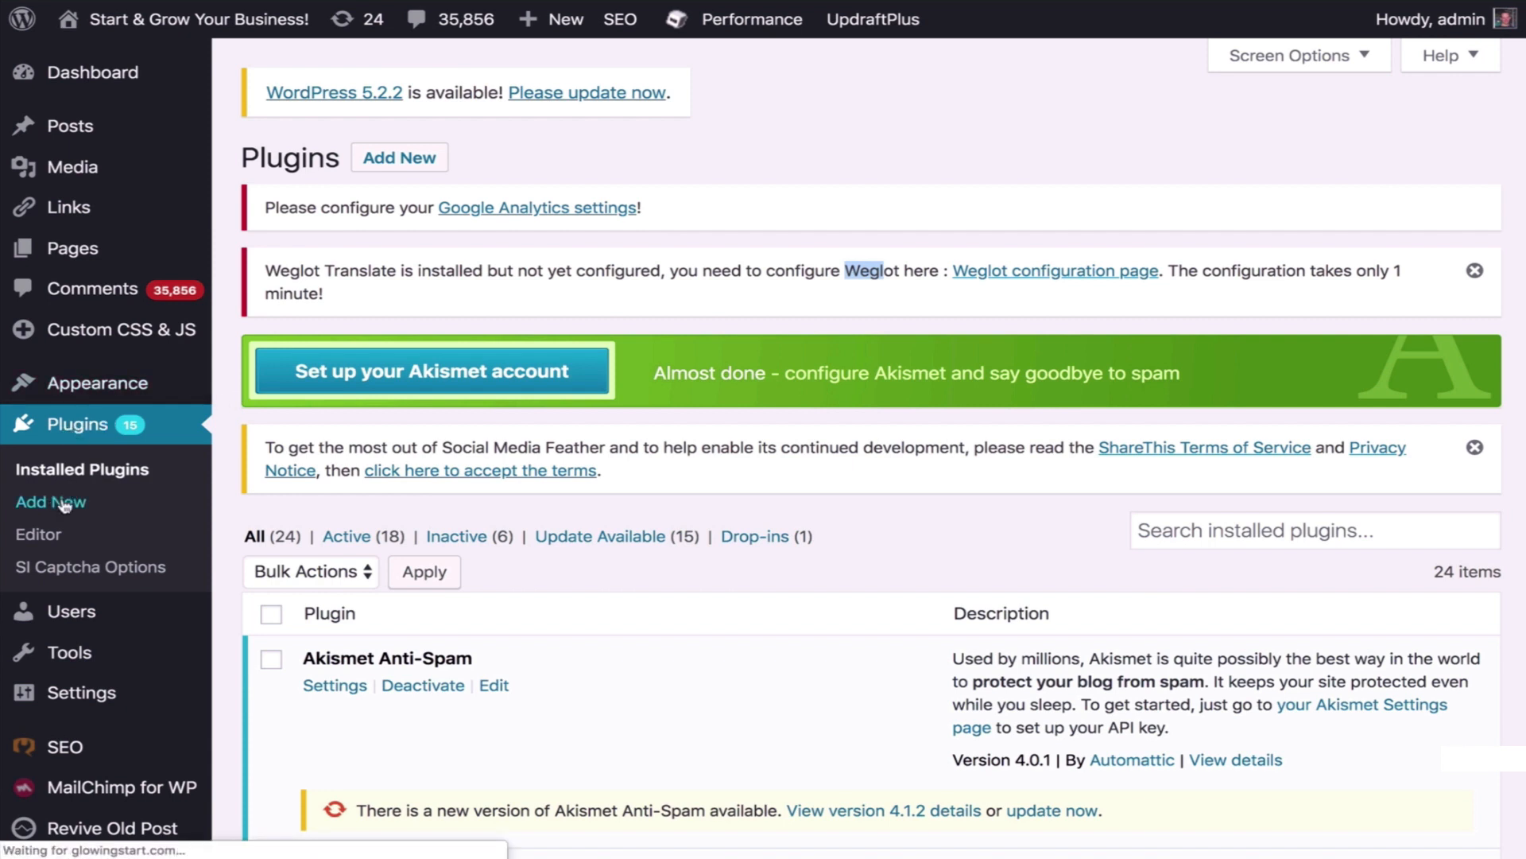
pyautogui.click(1176, 468)
pyautogui.write('weglot')
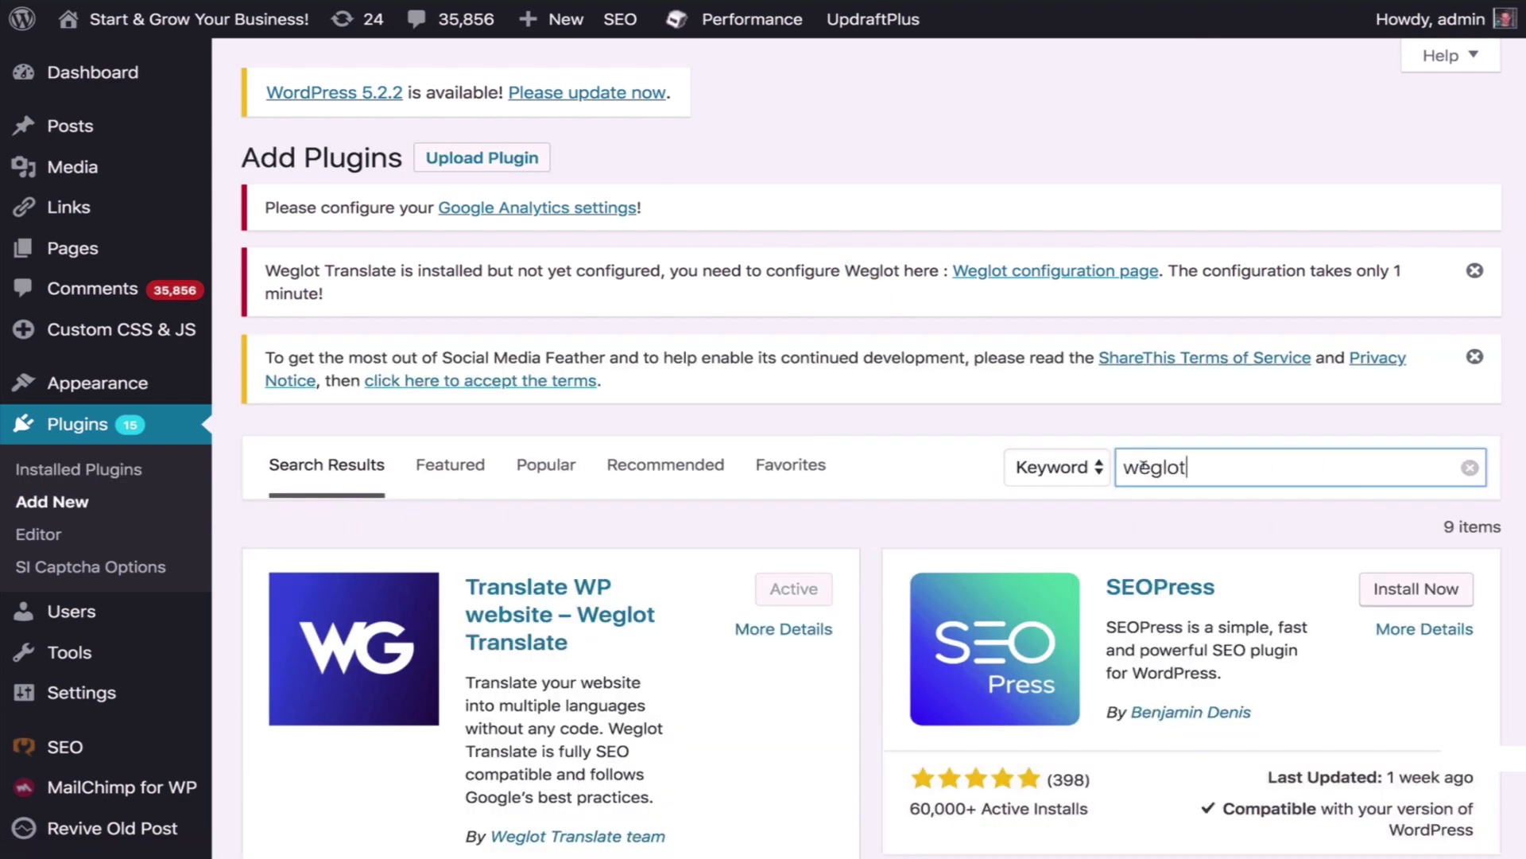
pyautogui.scroll(-3, 978, 534)
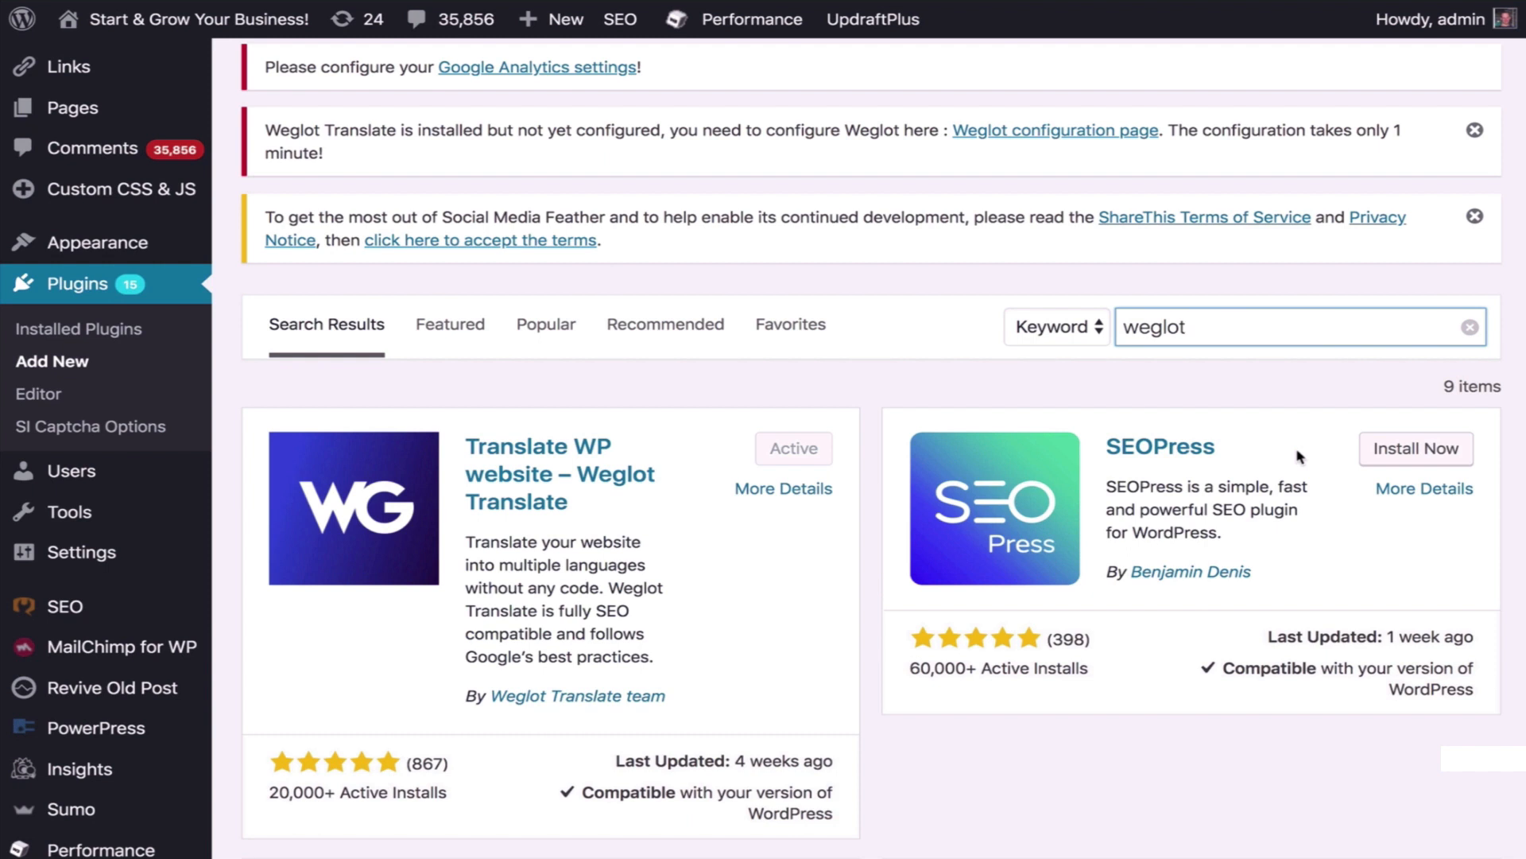
# Open the settings of the installed Weglot Translate plugin, ready to fill in the API key.
pyautogui.click(86, 330)
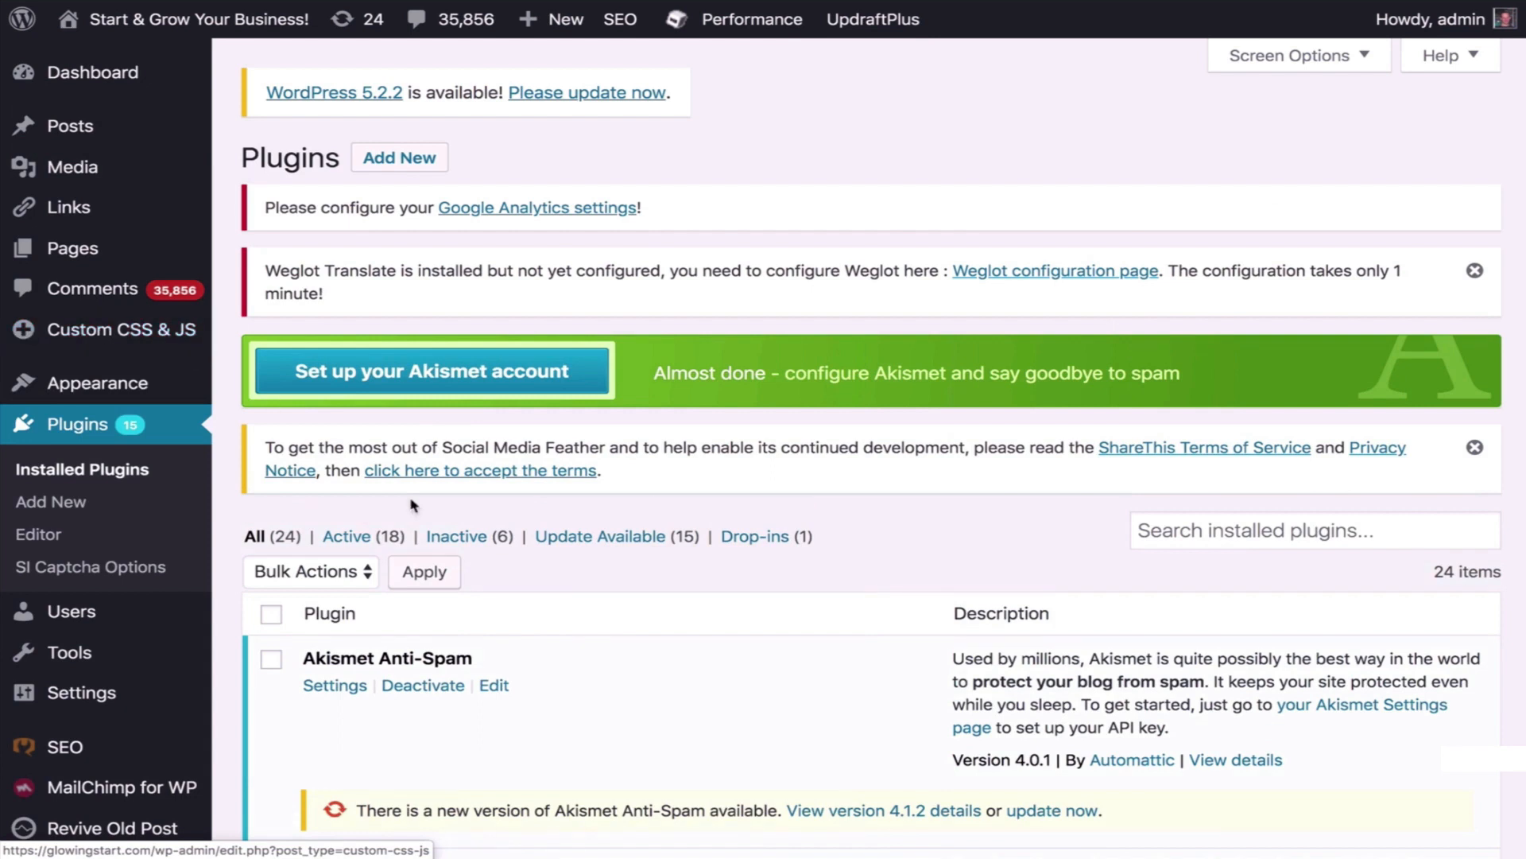
pyautogui.scroll(-15, 493, 443)
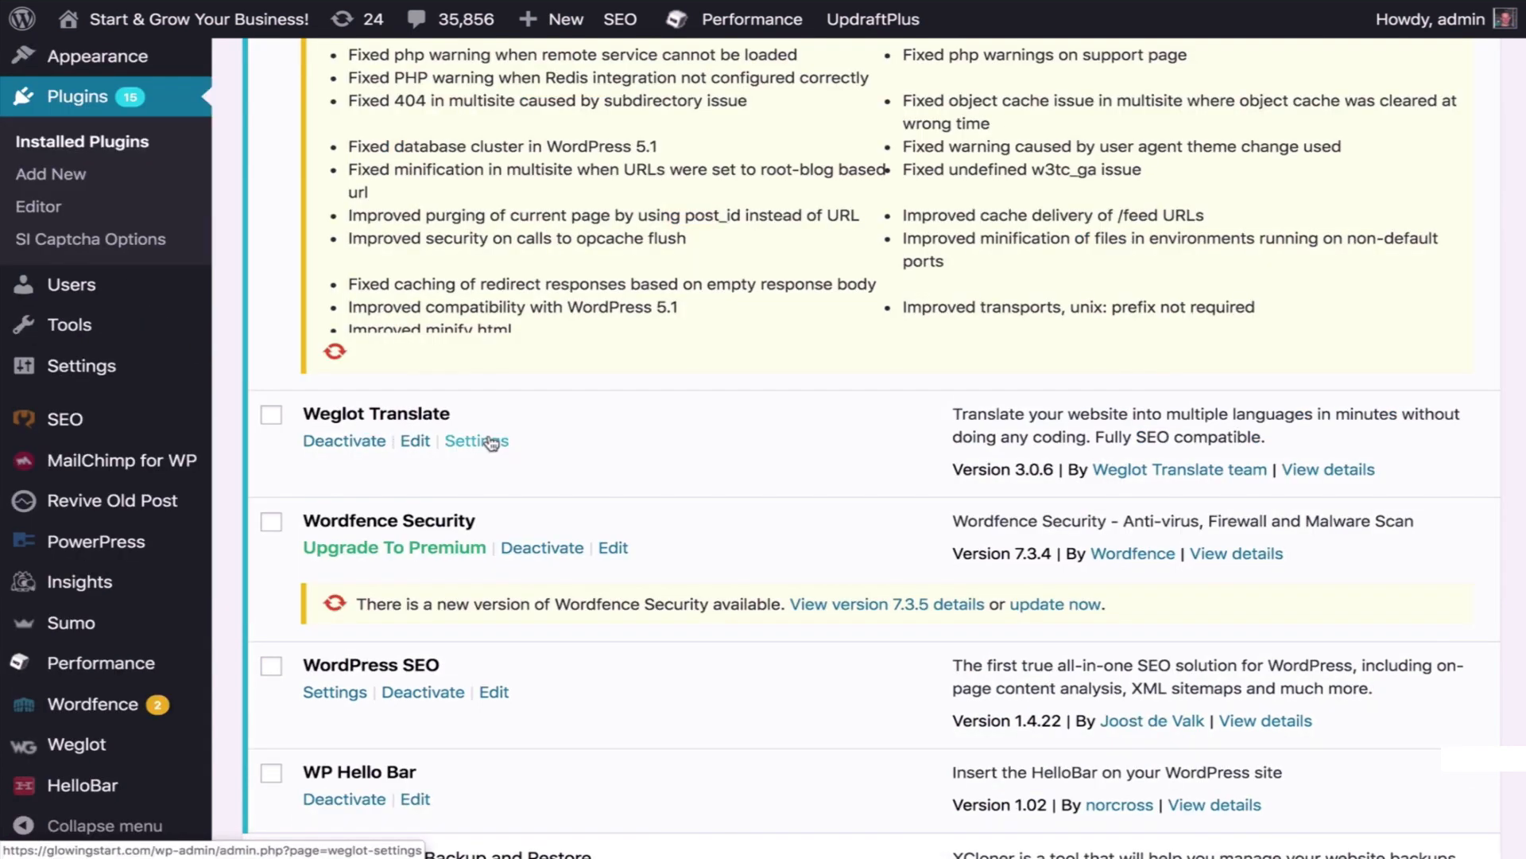
pyautogui.click(492, 443)
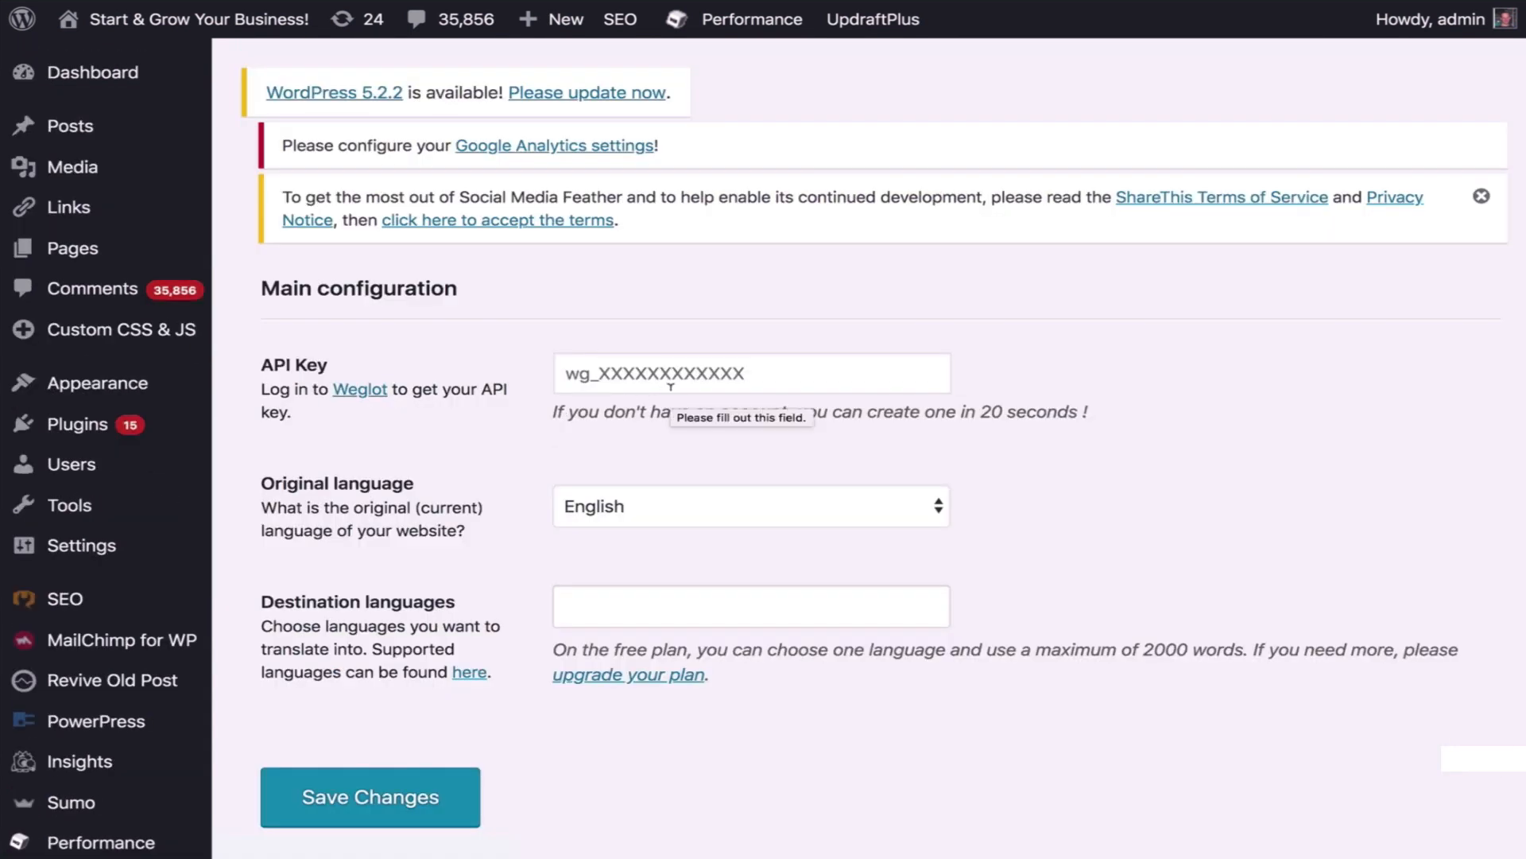
pyautogui.click(753, 357)
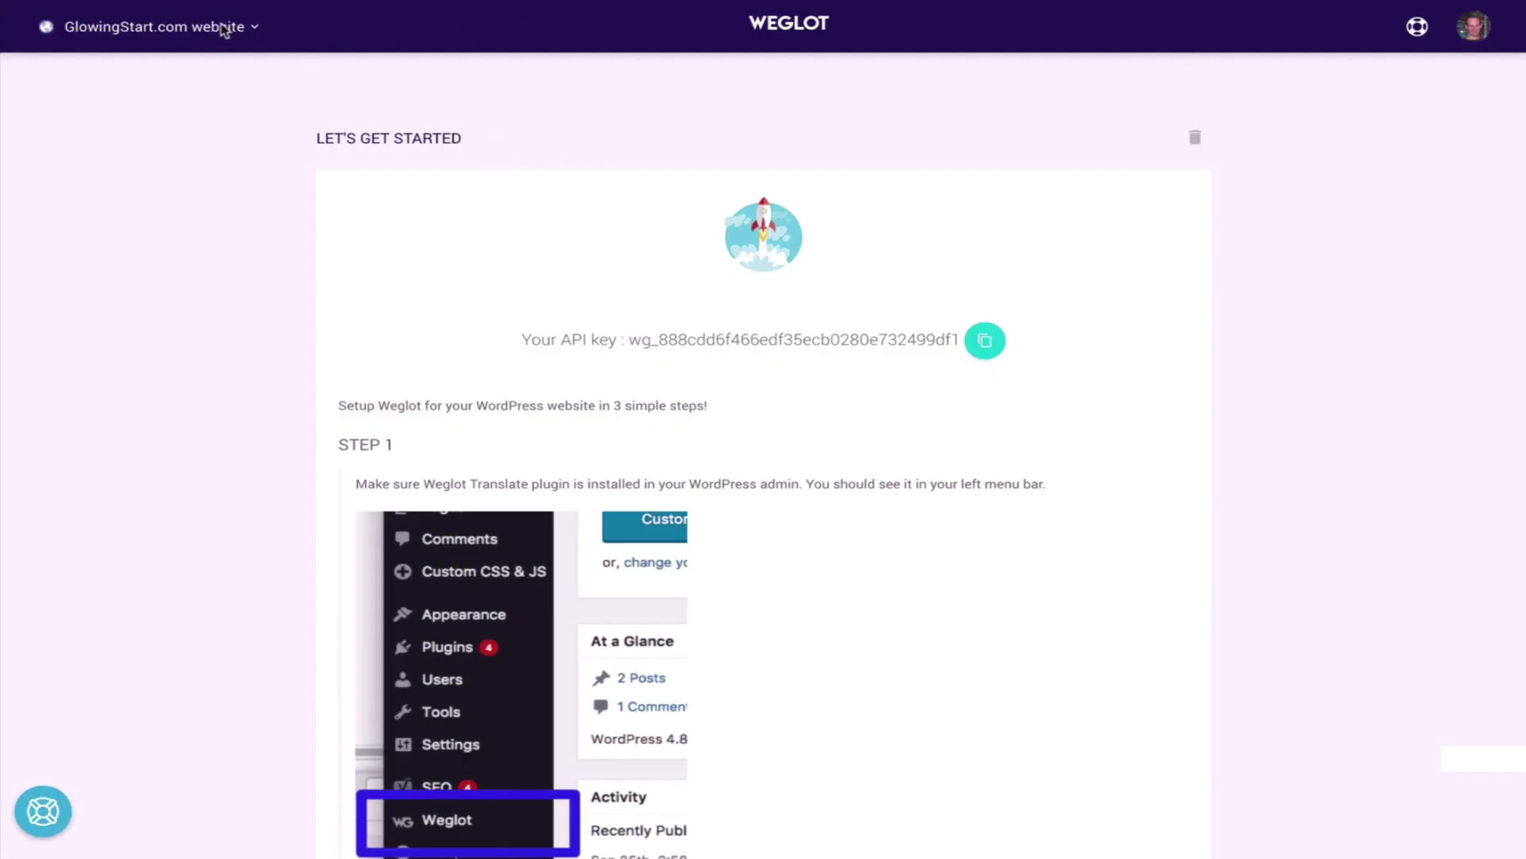
# Copy the API key of the GlowingStart.com website project in Weglot and paste it into the plugin's API Key field.
pyautogui.click(255, 29)
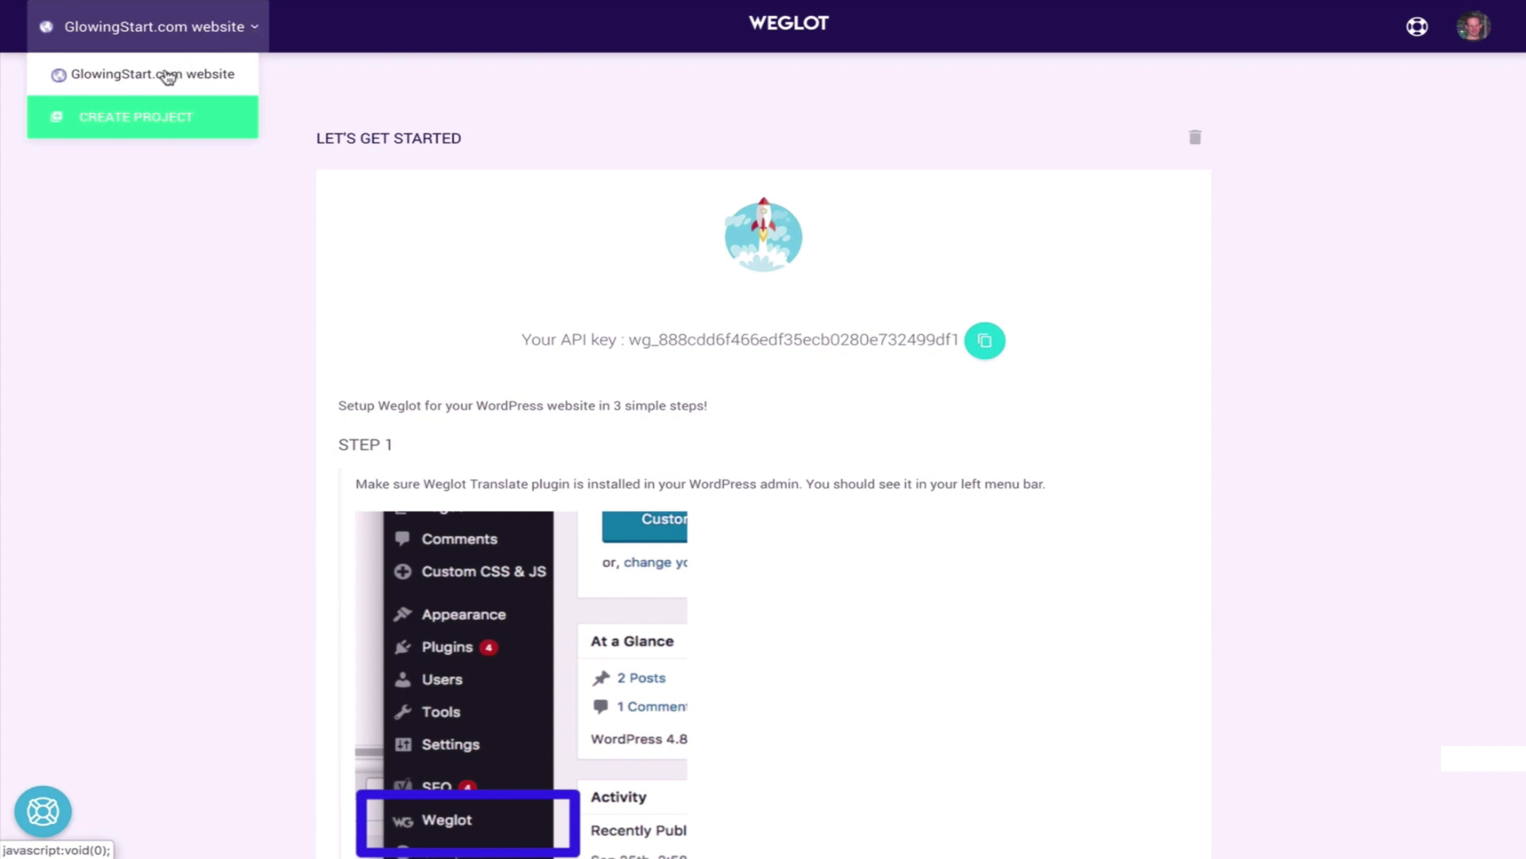
pyautogui.click(163, 78)
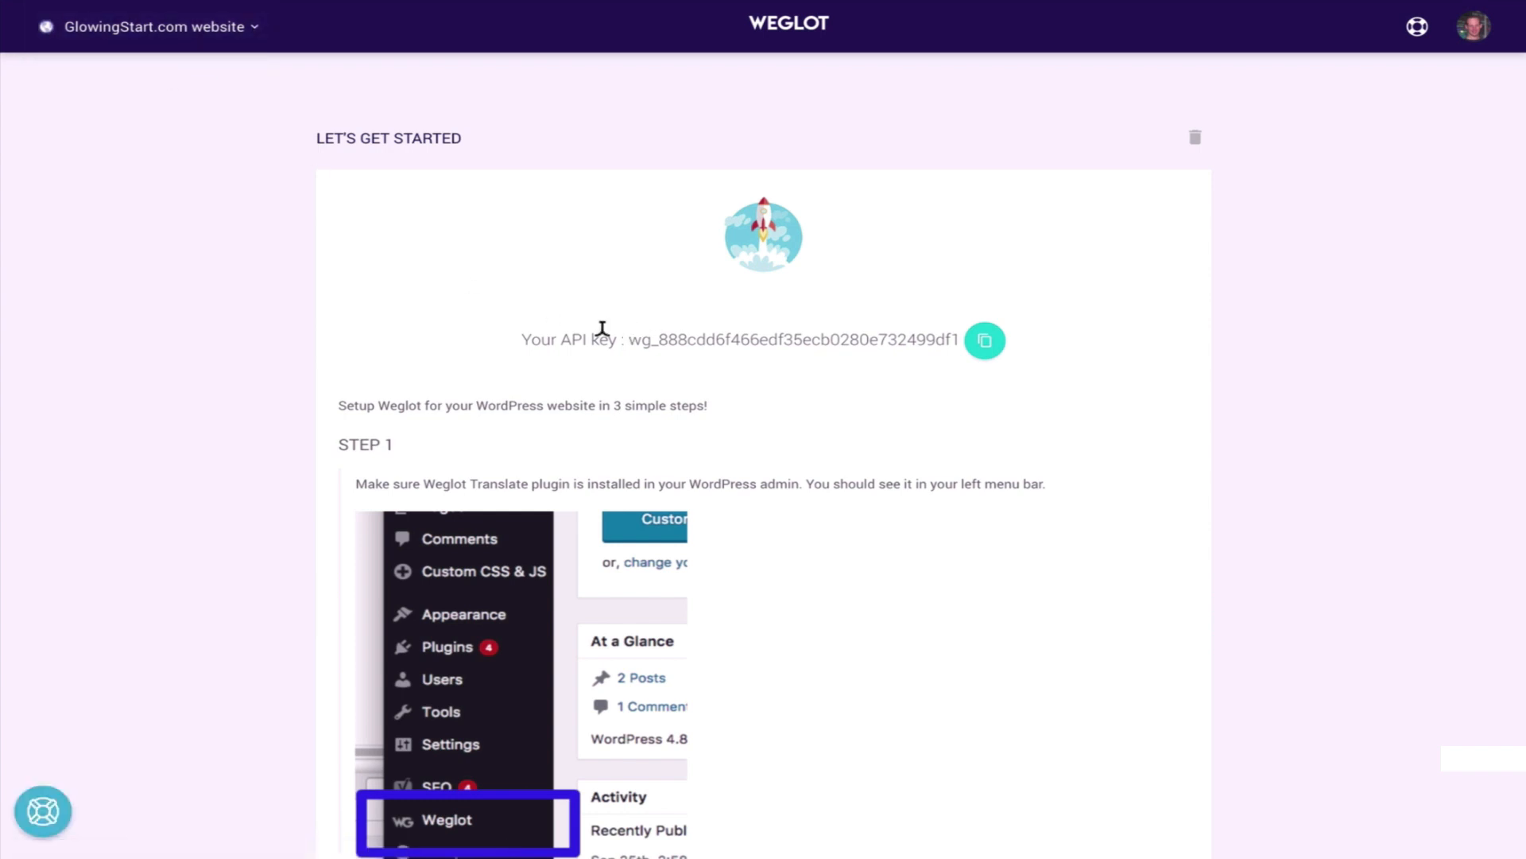
pyautogui.moveTo(531, 331); pyautogui.dragTo(959, 340)
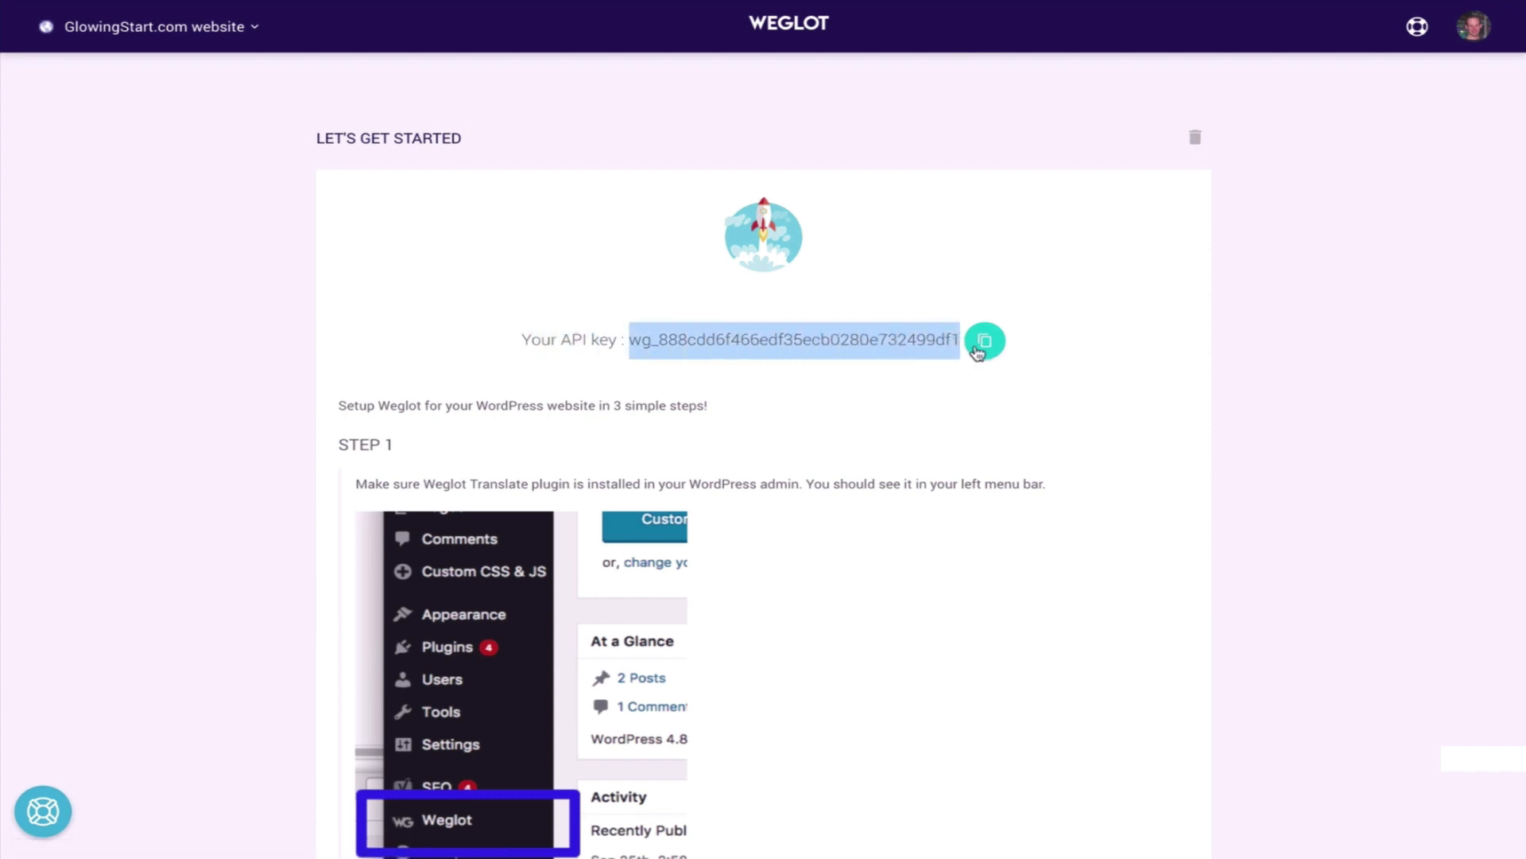
pyautogui.click(984, 343)
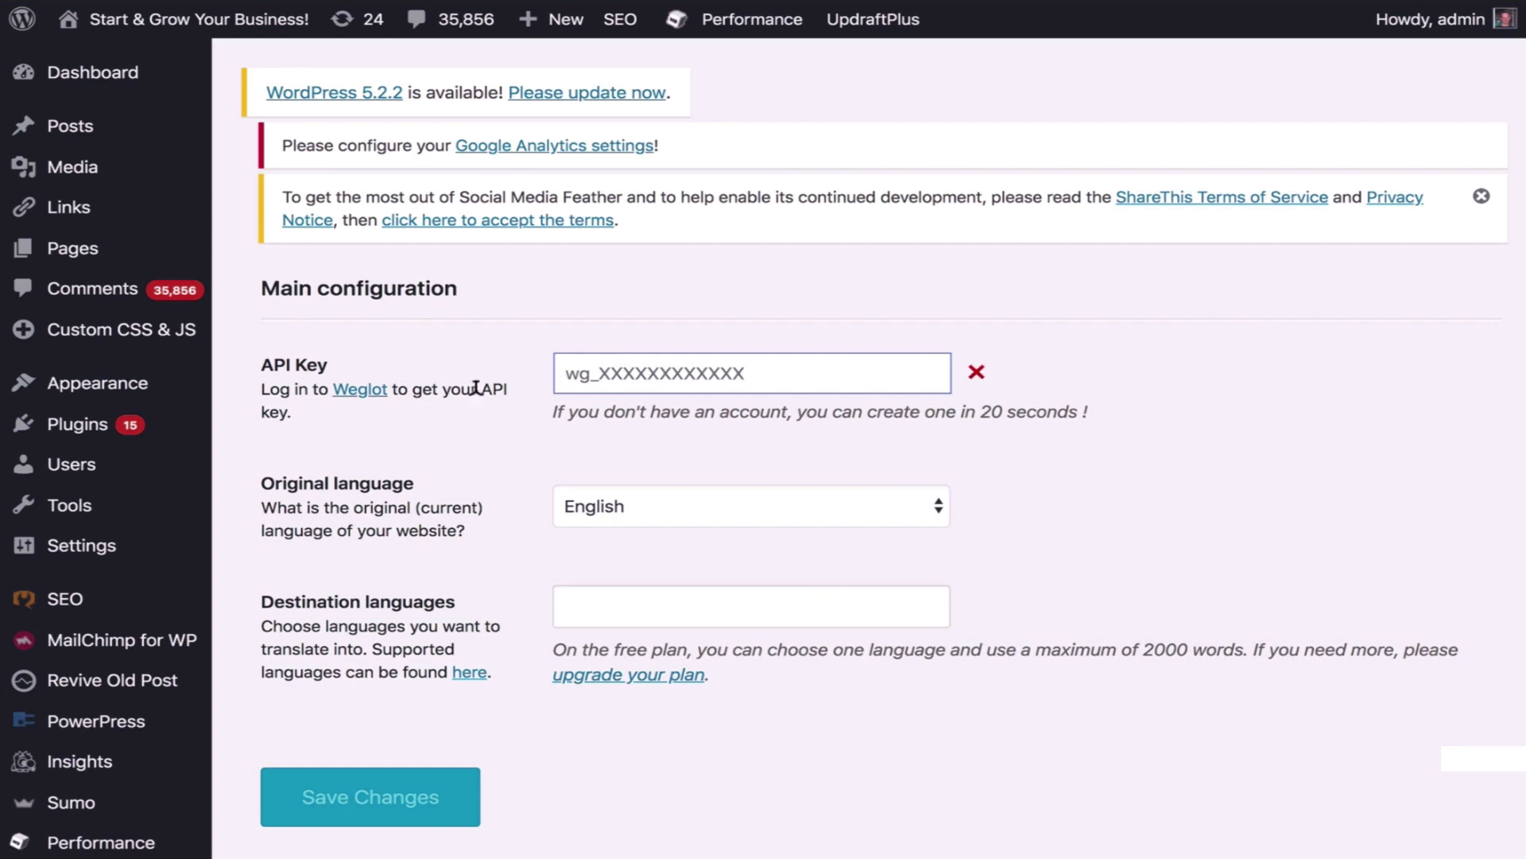
pyautogui.hotkey('ctrl', 'v')
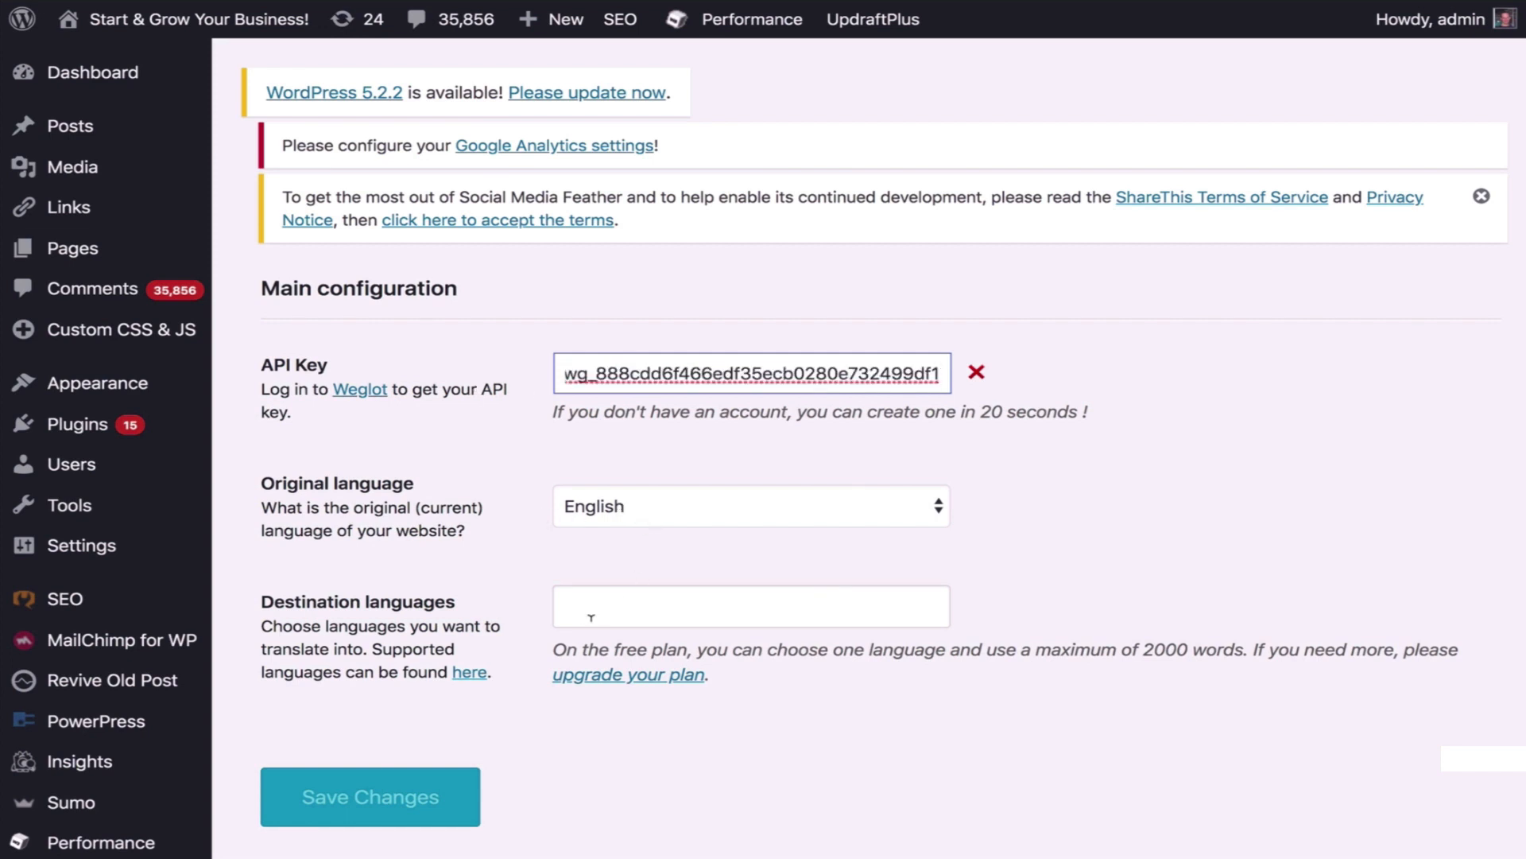
# Add Spanish, French, German and Russian as the destination languages.
pyautogui.click(851, 609)
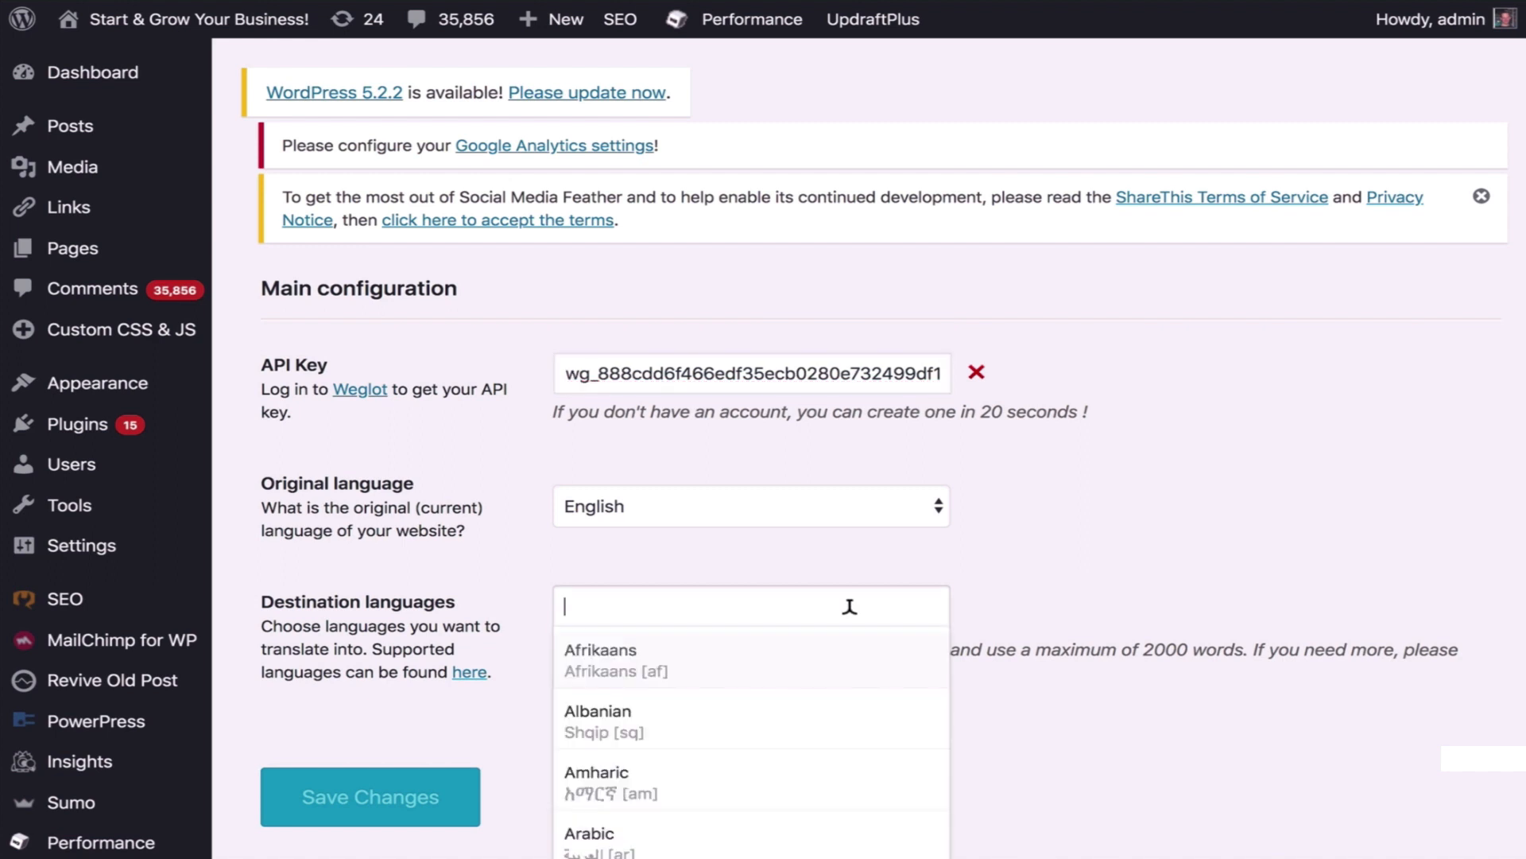
pyautogui.write('sp')
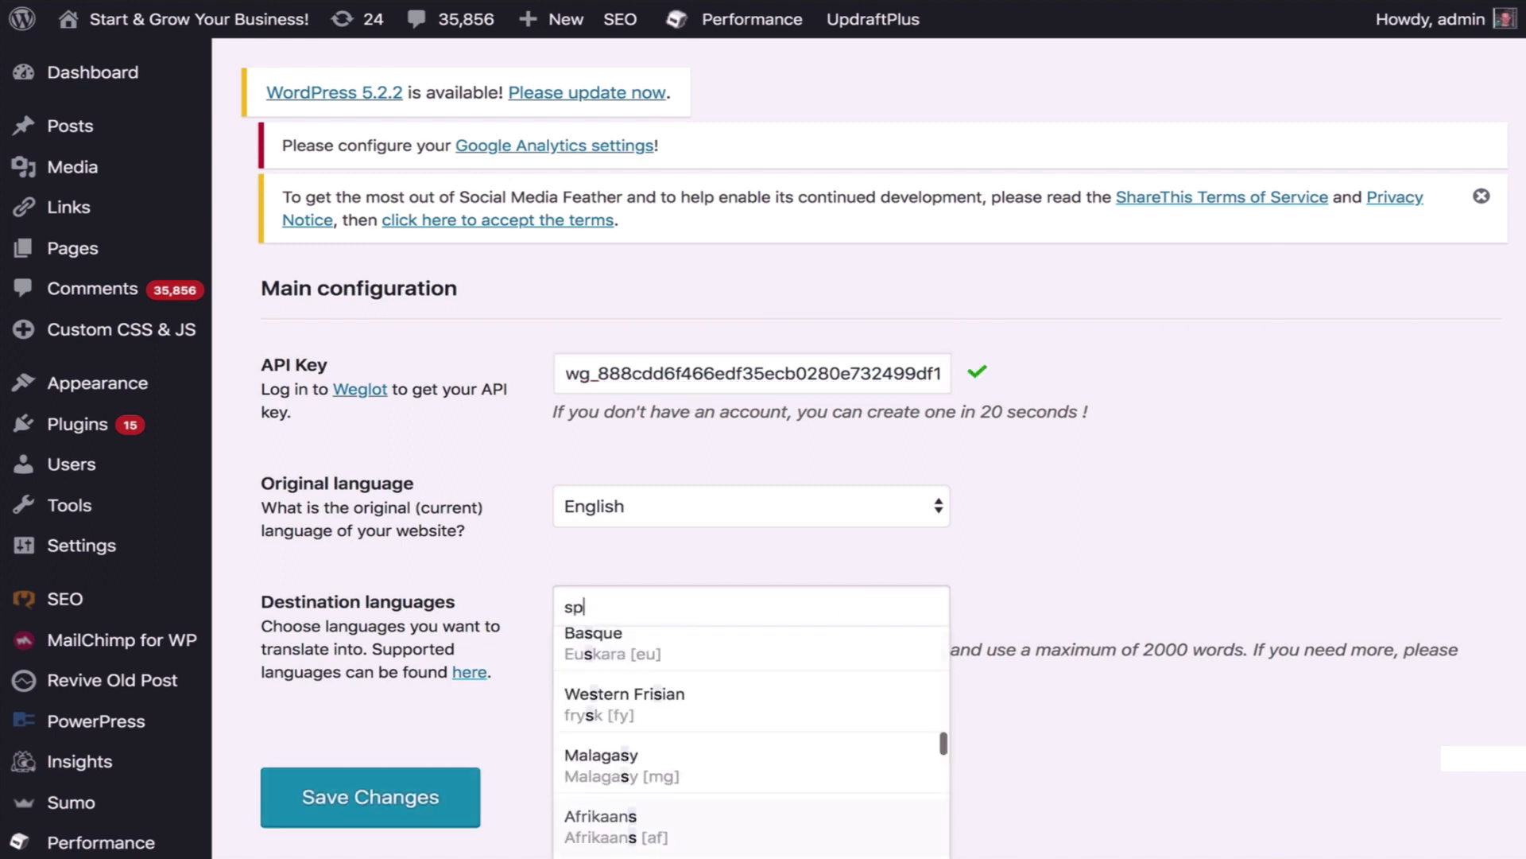
pyautogui.press('Return')
pyautogui.write('fre')
pyautogui.press('Return')
pyautogui.write('ger')
pyautogui.press('Return')
pyautogui.write('ru')
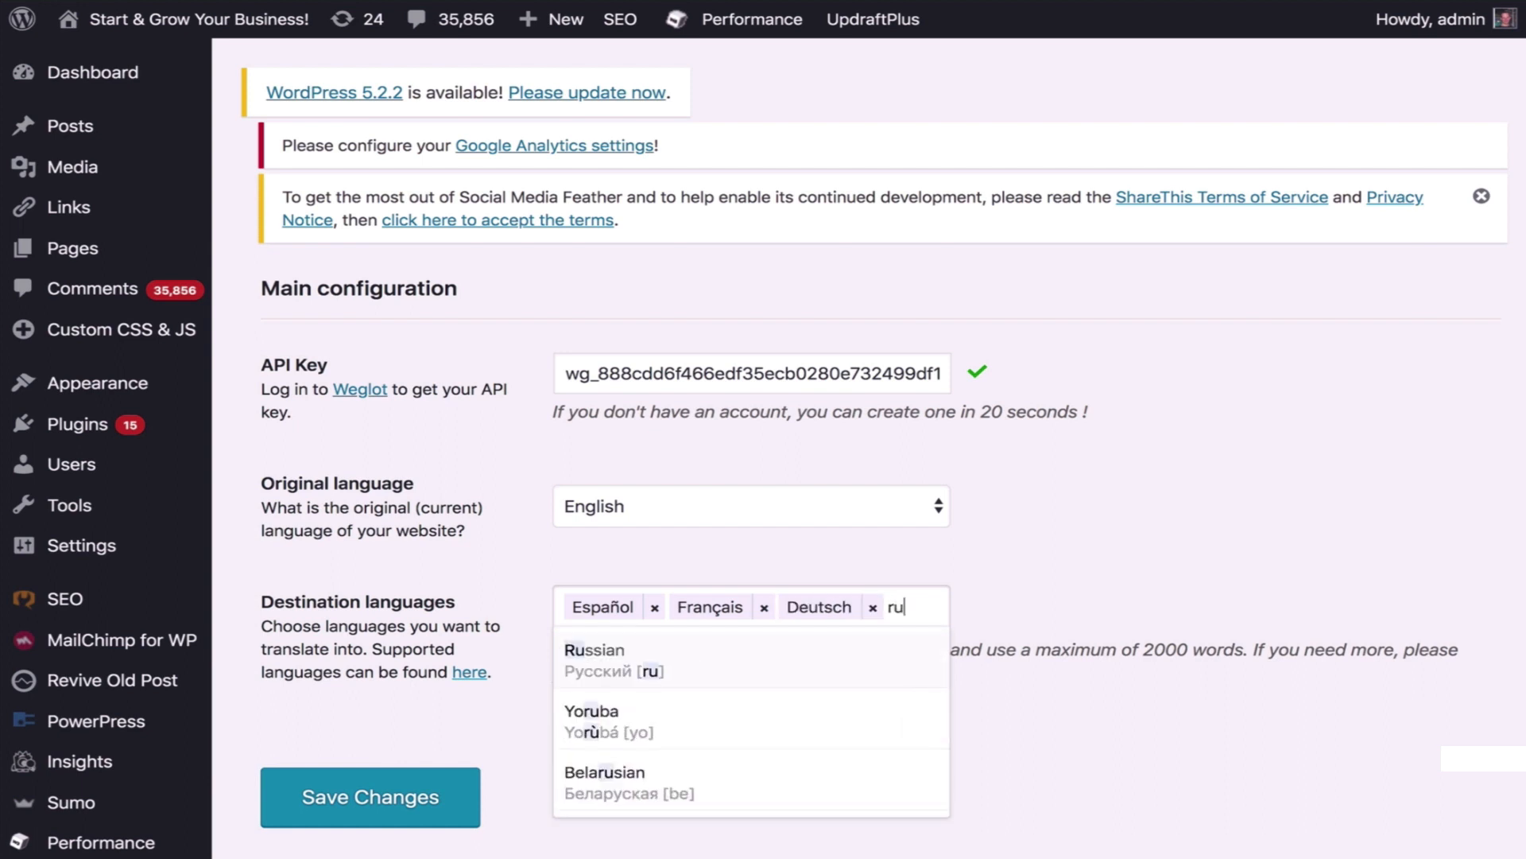
pyautogui.press('Return')
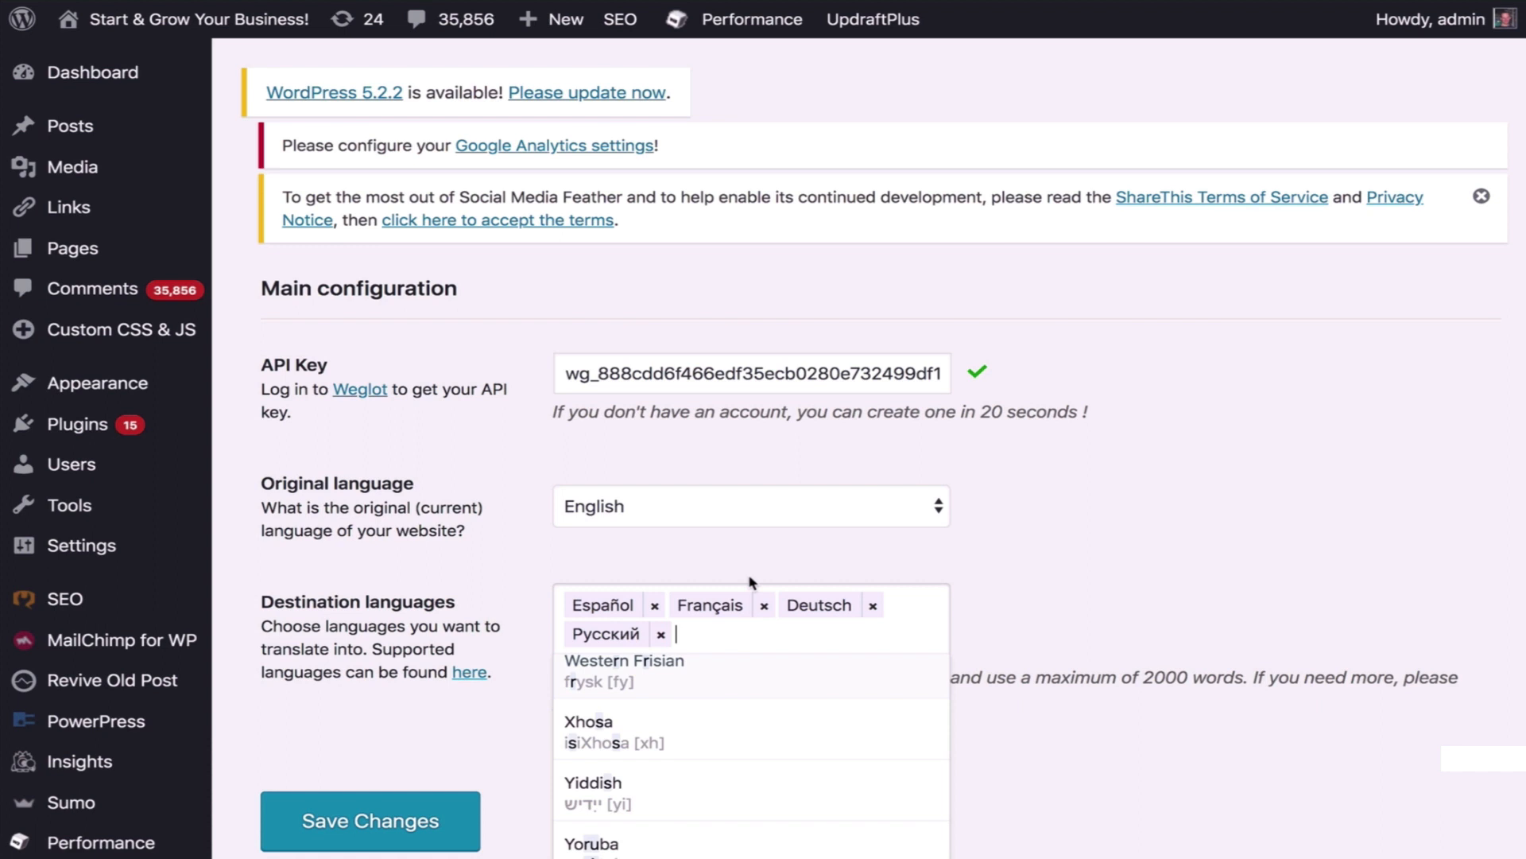
pyautogui.click(786, 574)
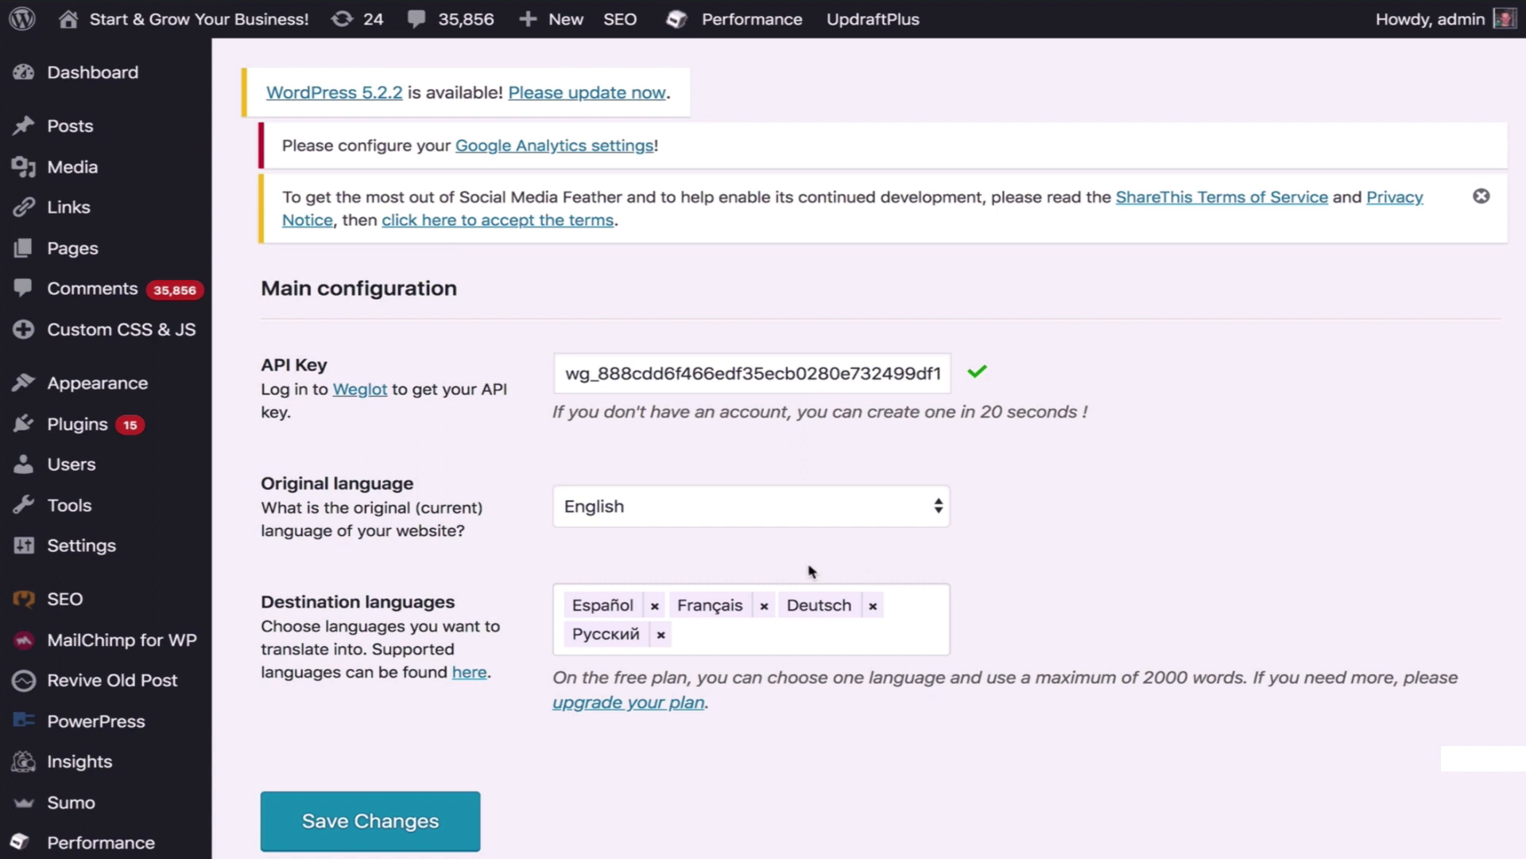
# Add Arabic, Simplified Chinese and Traditional Chinese to the destination languages and save the configuration.
pyautogui.click(715, 626)
pyautogui.click(613, 811)
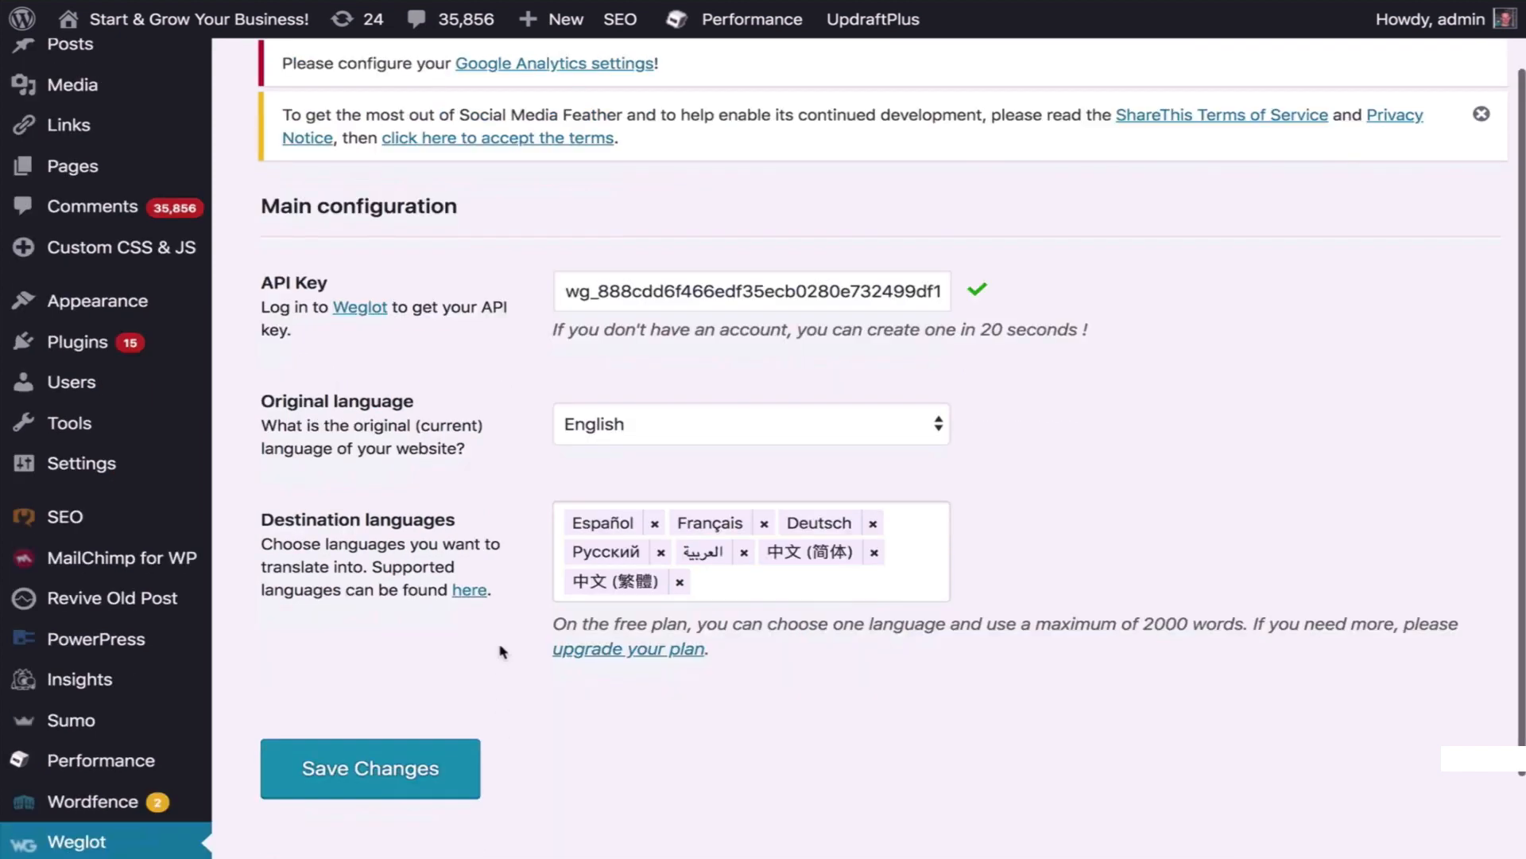
pyautogui.click(377, 767)
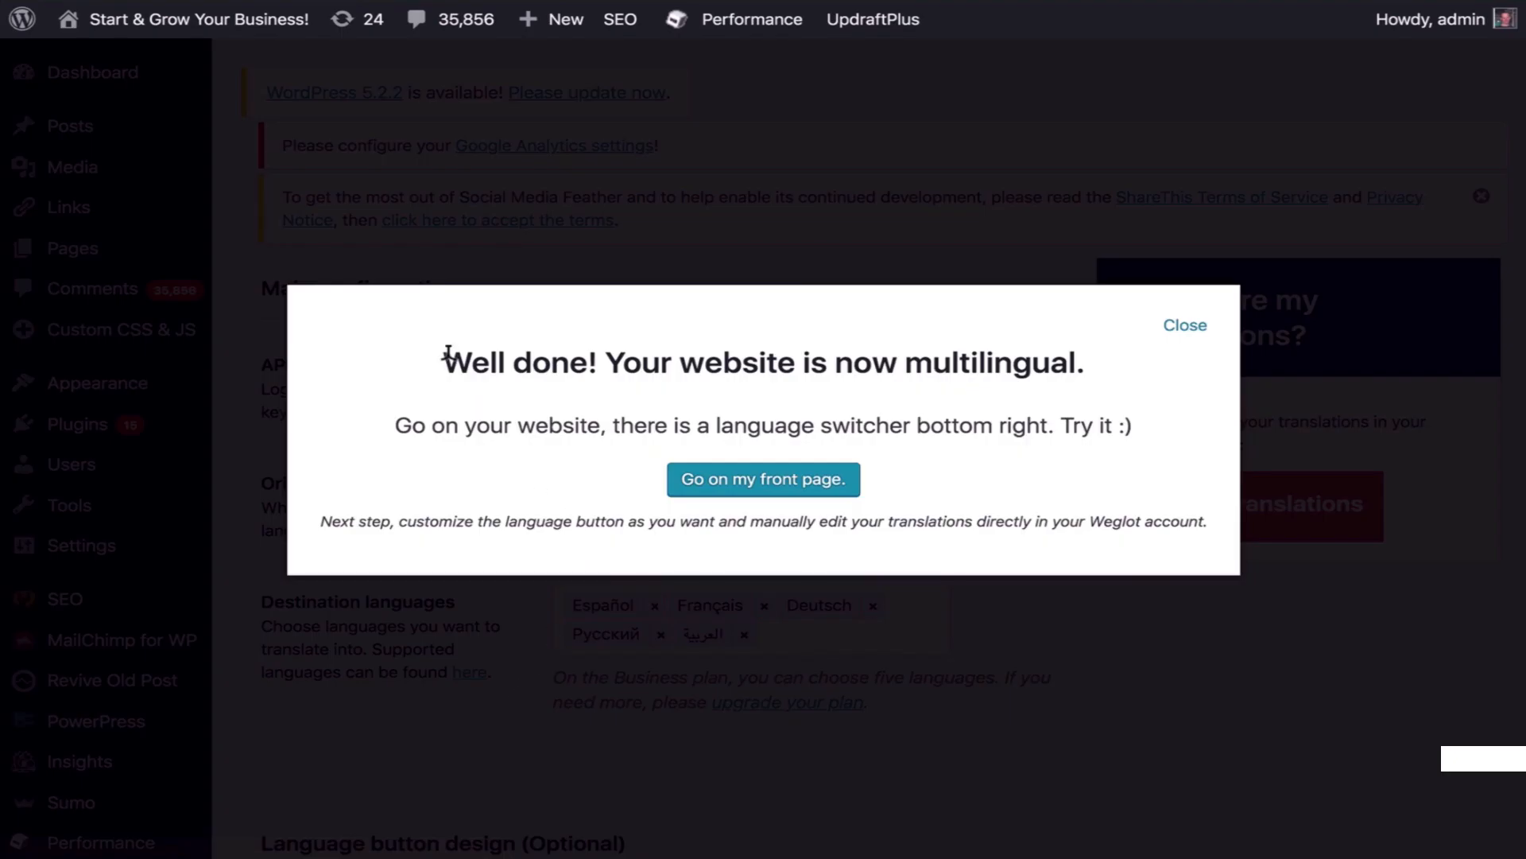
pyautogui.moveTo(446, 352); pyautogui.dragTo(1080, 348)
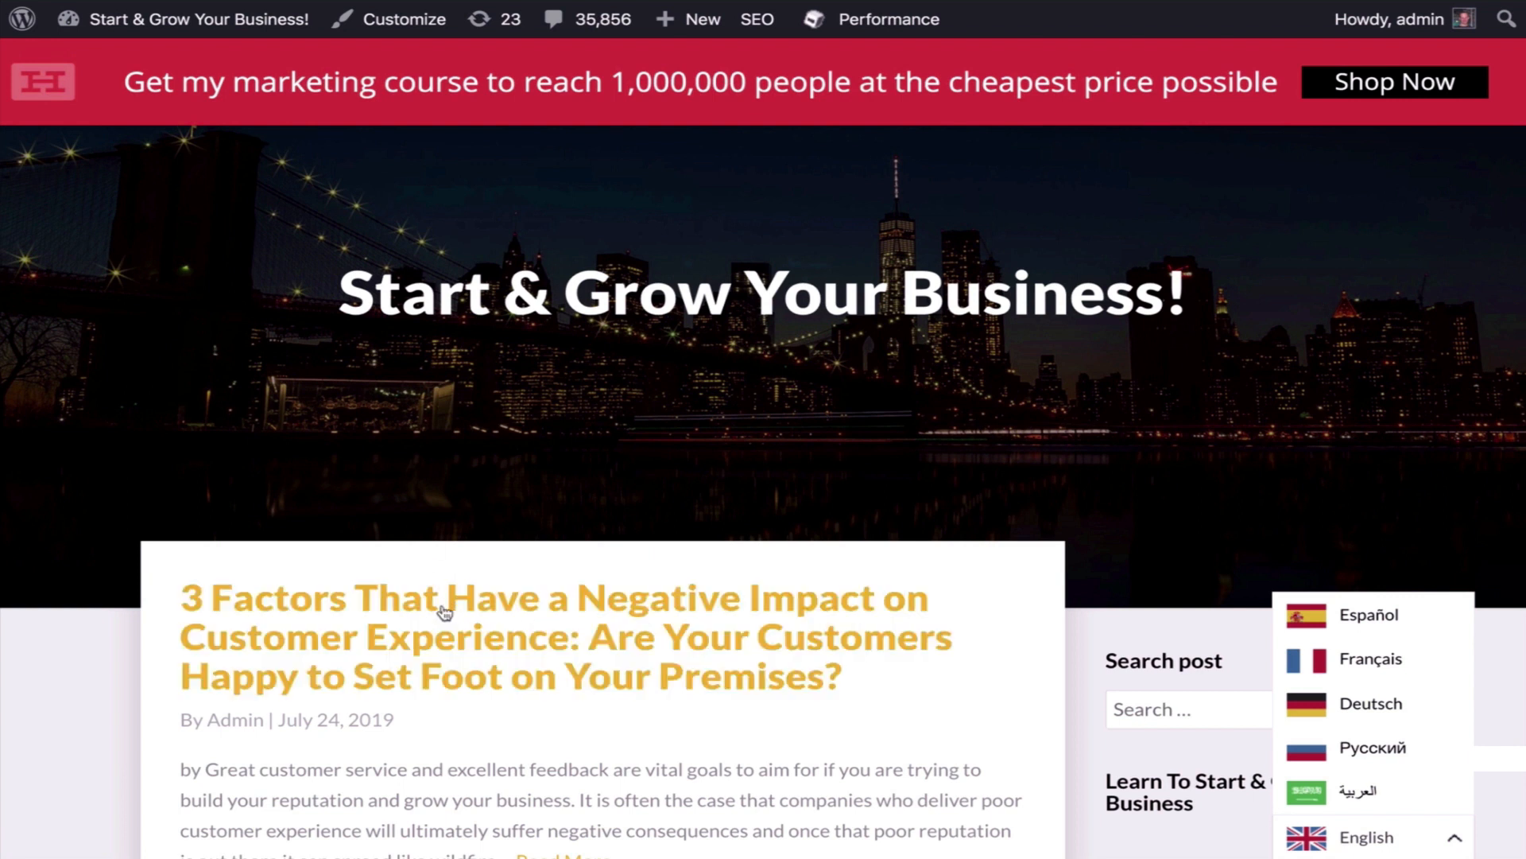
# Open the blog post "3 Factors That Have a Negative Impact on Customer Experience" and view it in Spanish.
pyautogui.click(378, 597)
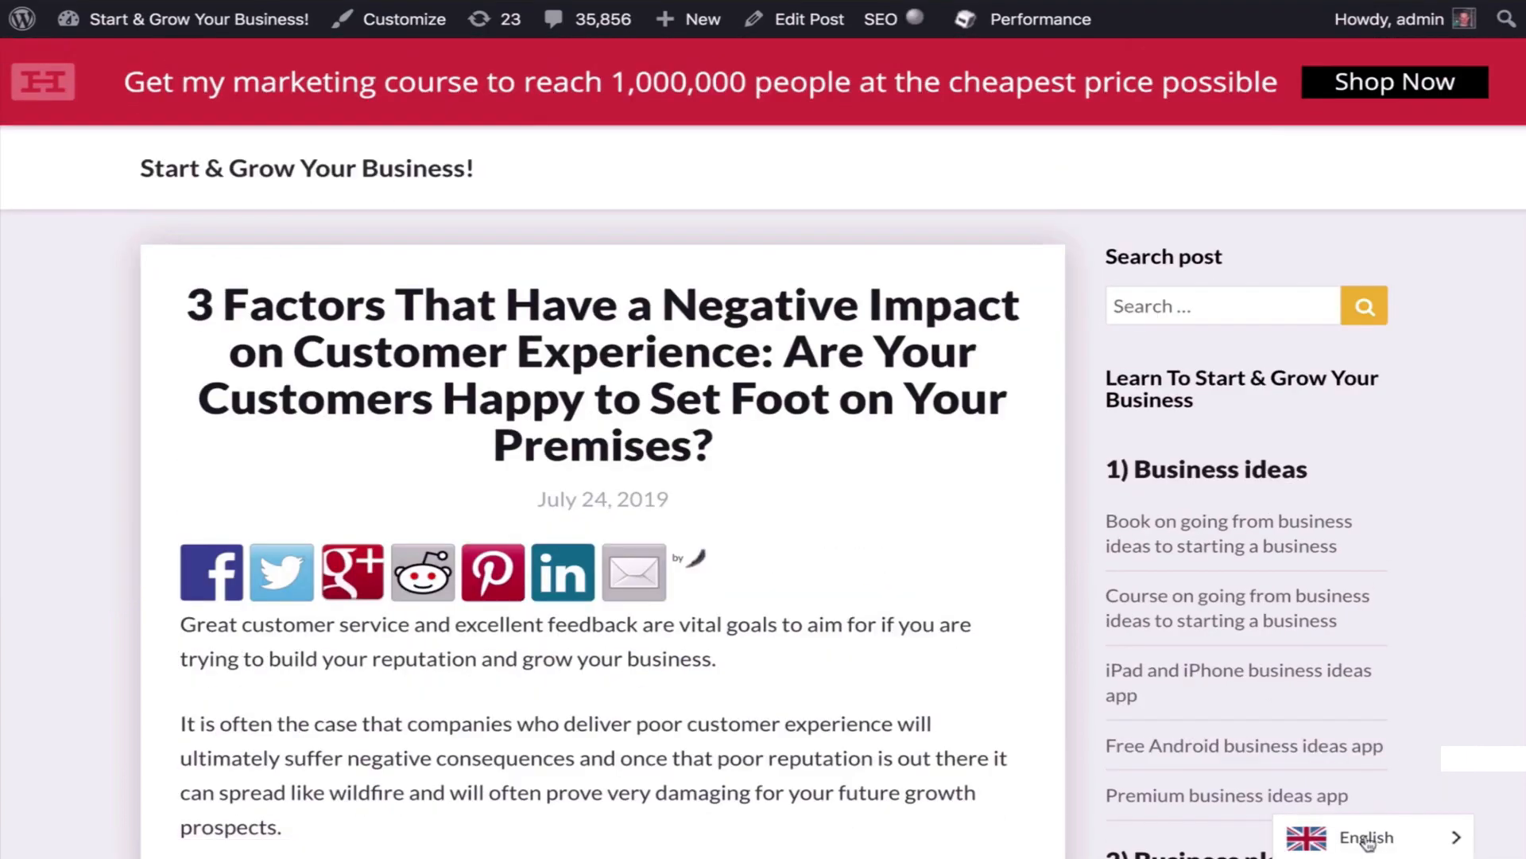
pyautogui.click(1378, 841)
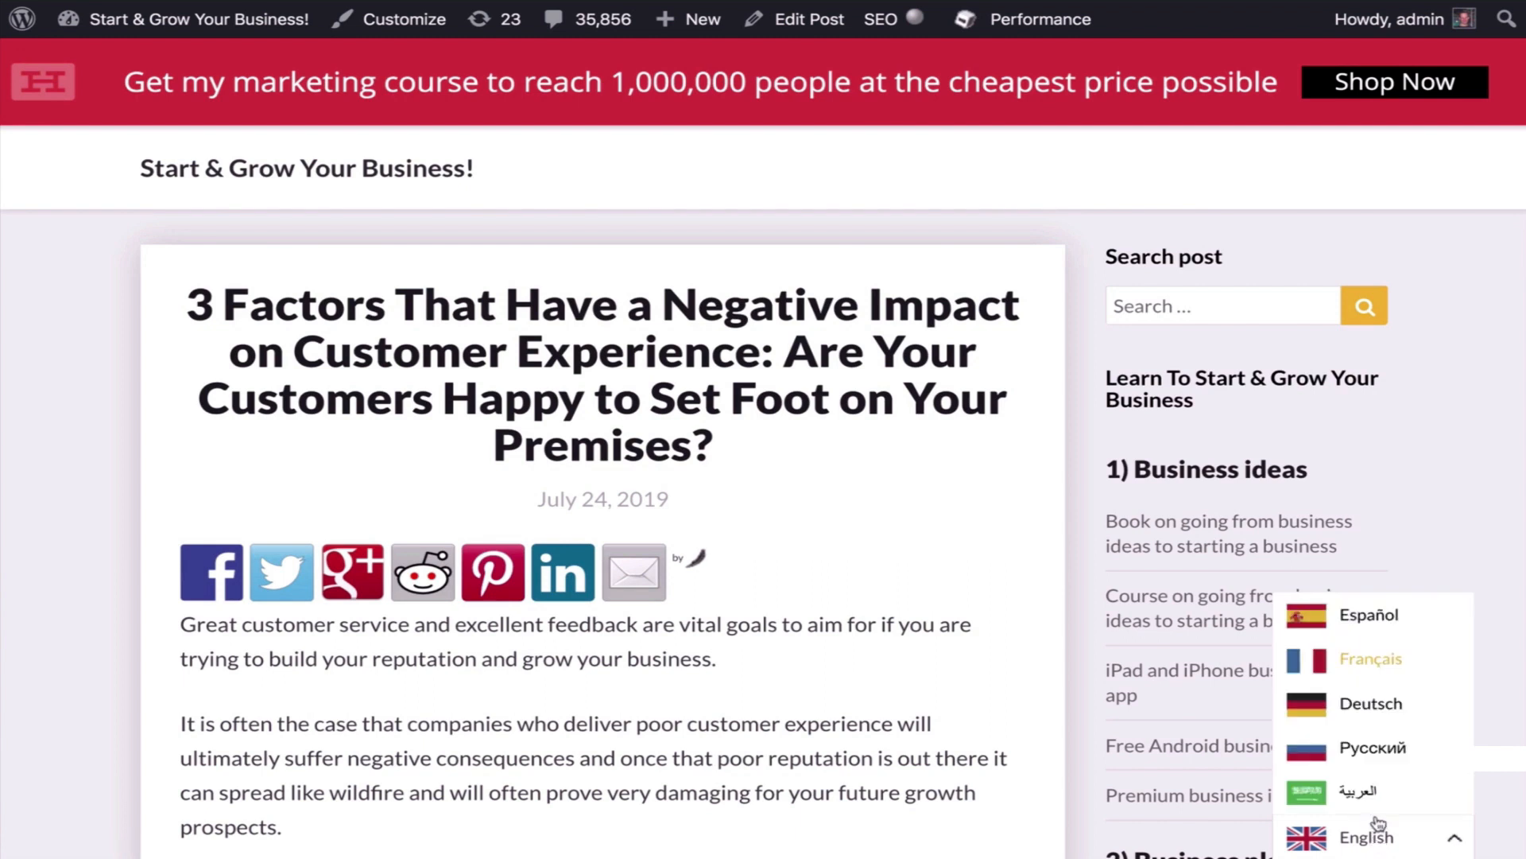
pyautogui.click(1370, 622)
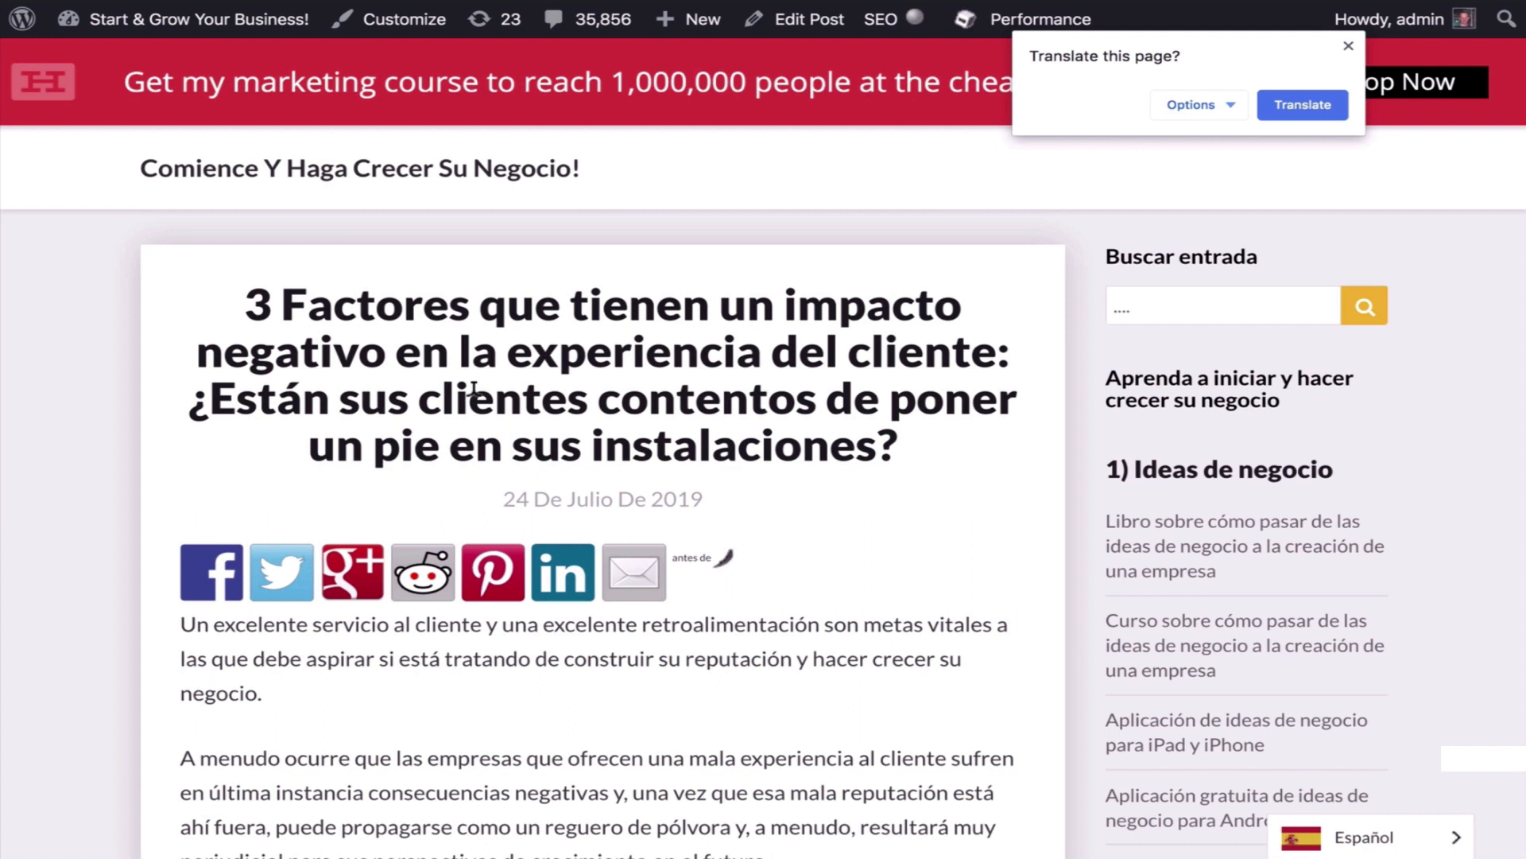
pyautogui.moveTo(248, 301); pyautogui.dragTo(388, 388)
pyautogui.click(388, 368)
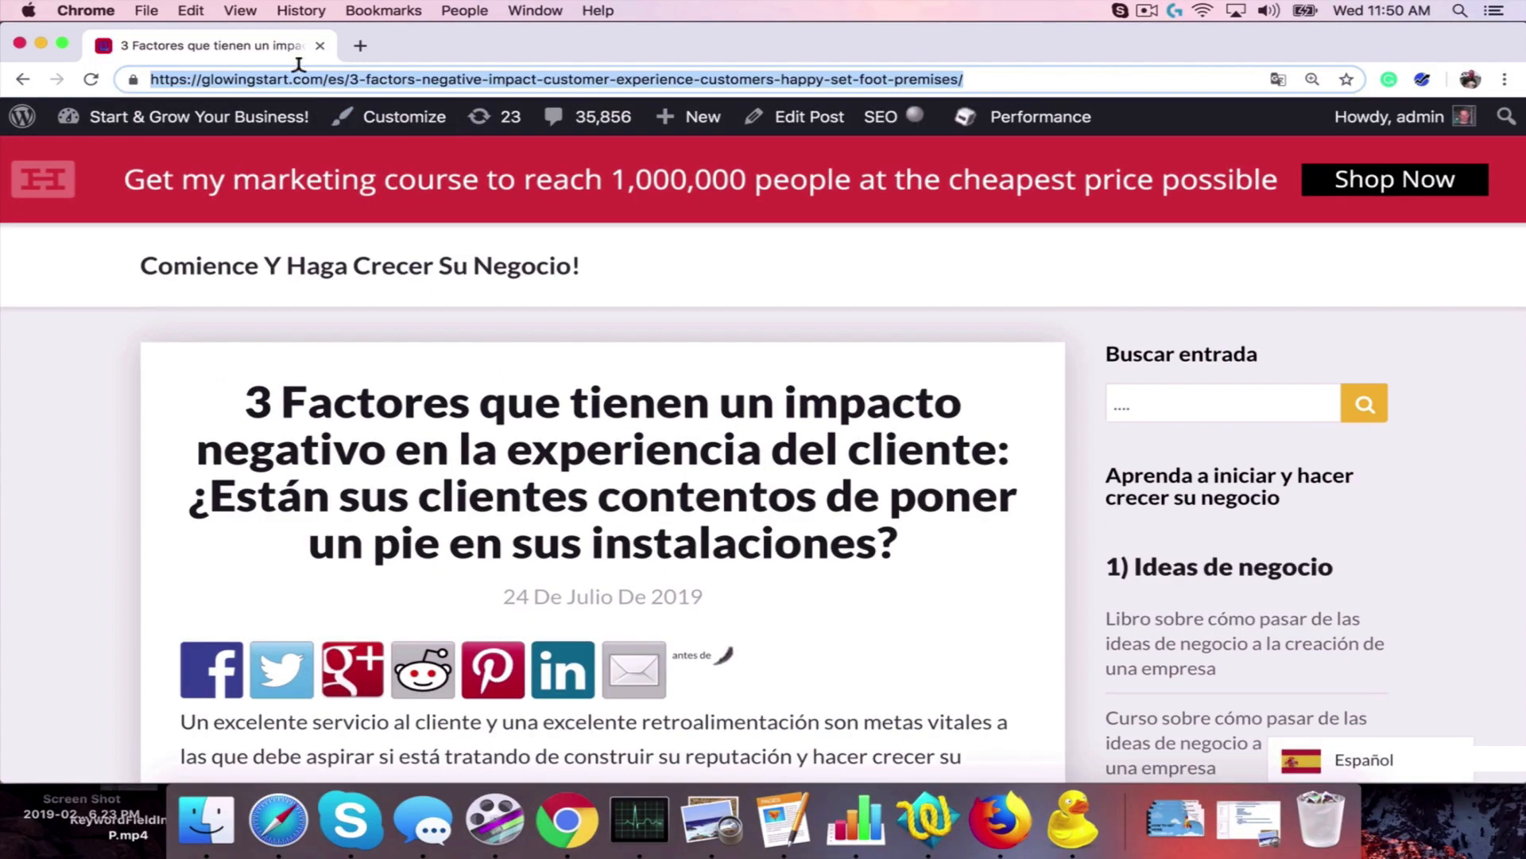
# Load the post's French version by replacing the language code "es" with "fr" in its web address.
pyautogui.click(294, 79)
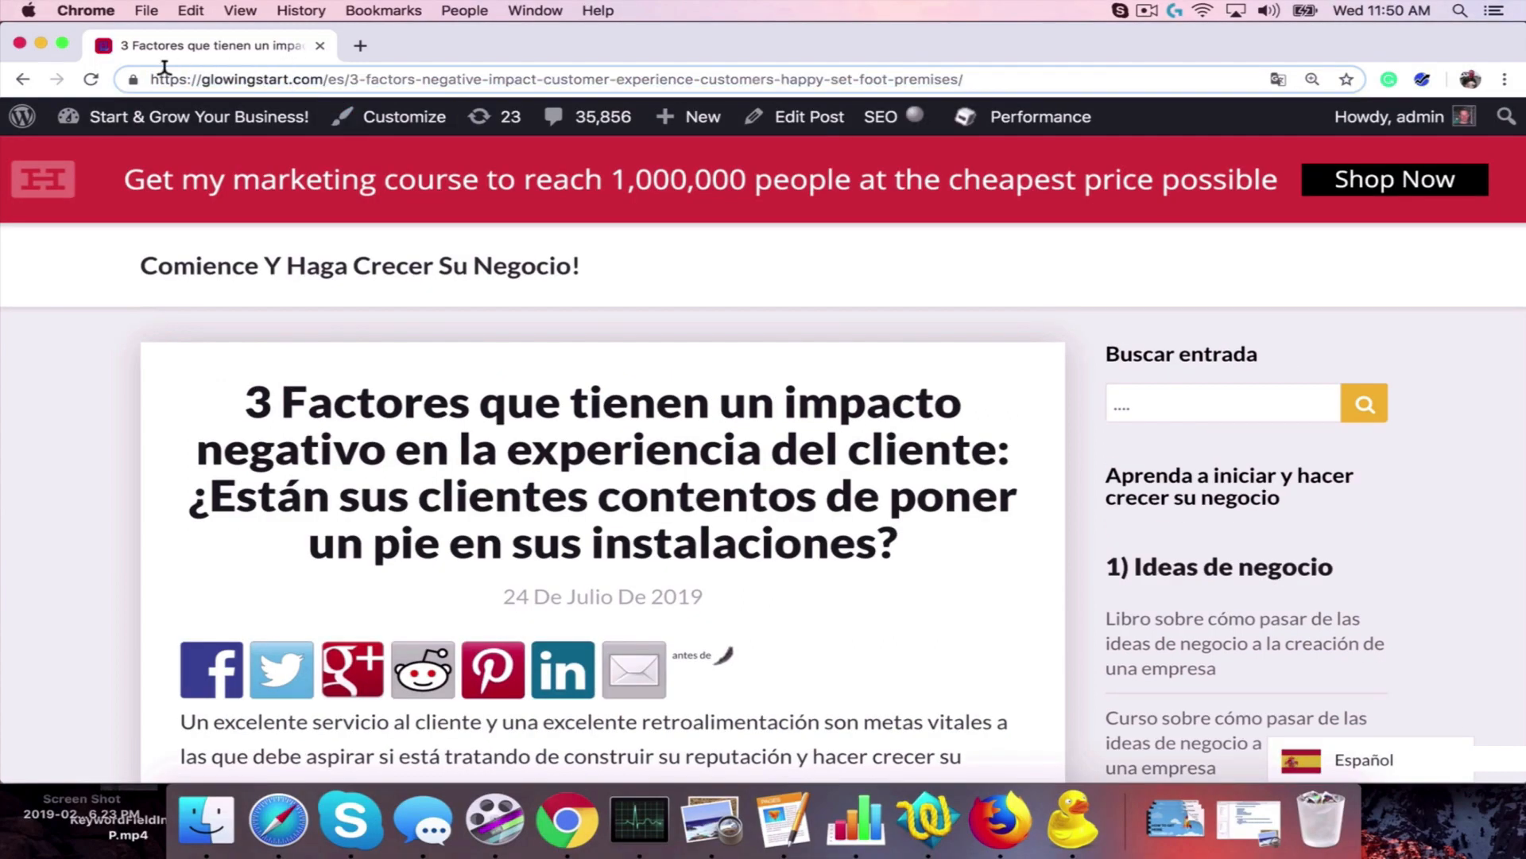
pyautogui.moveTo(150, 72); pyautogui.dragTo(785, 69)
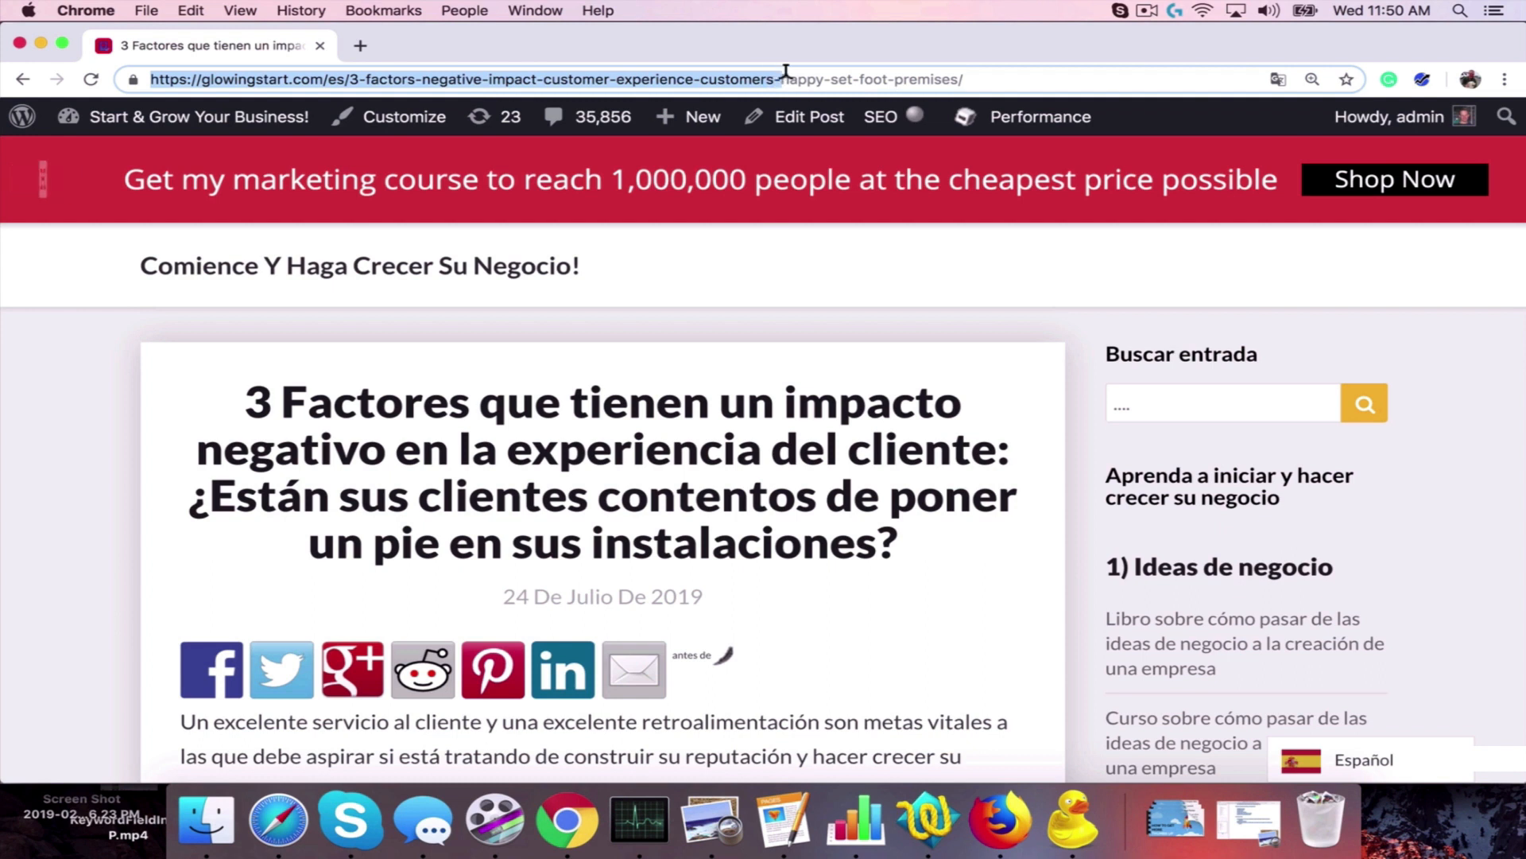
pyautogui.click(354, 79)
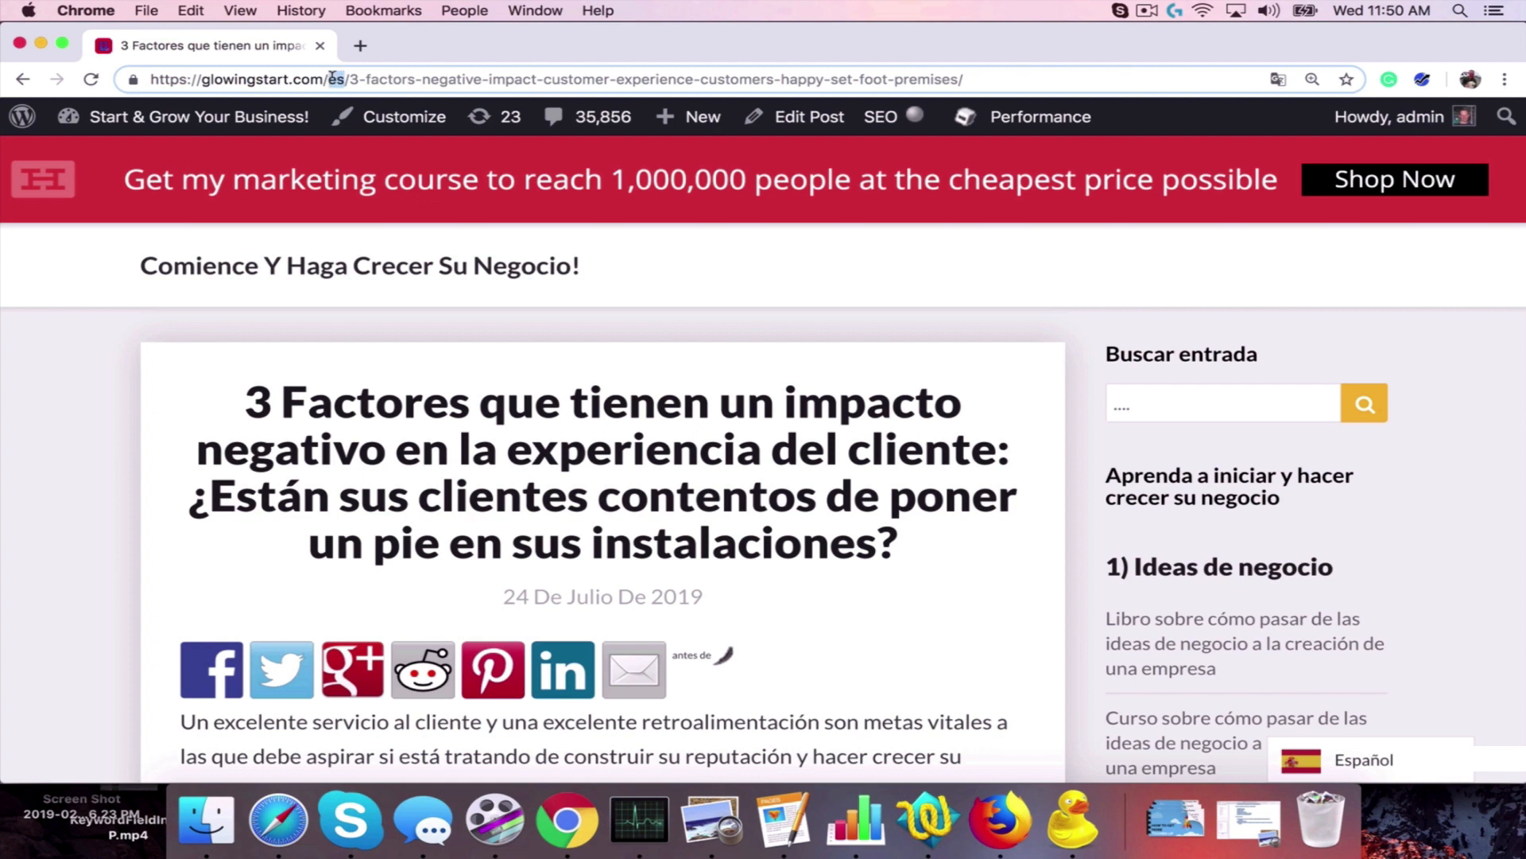
pyautogui.write('fr')
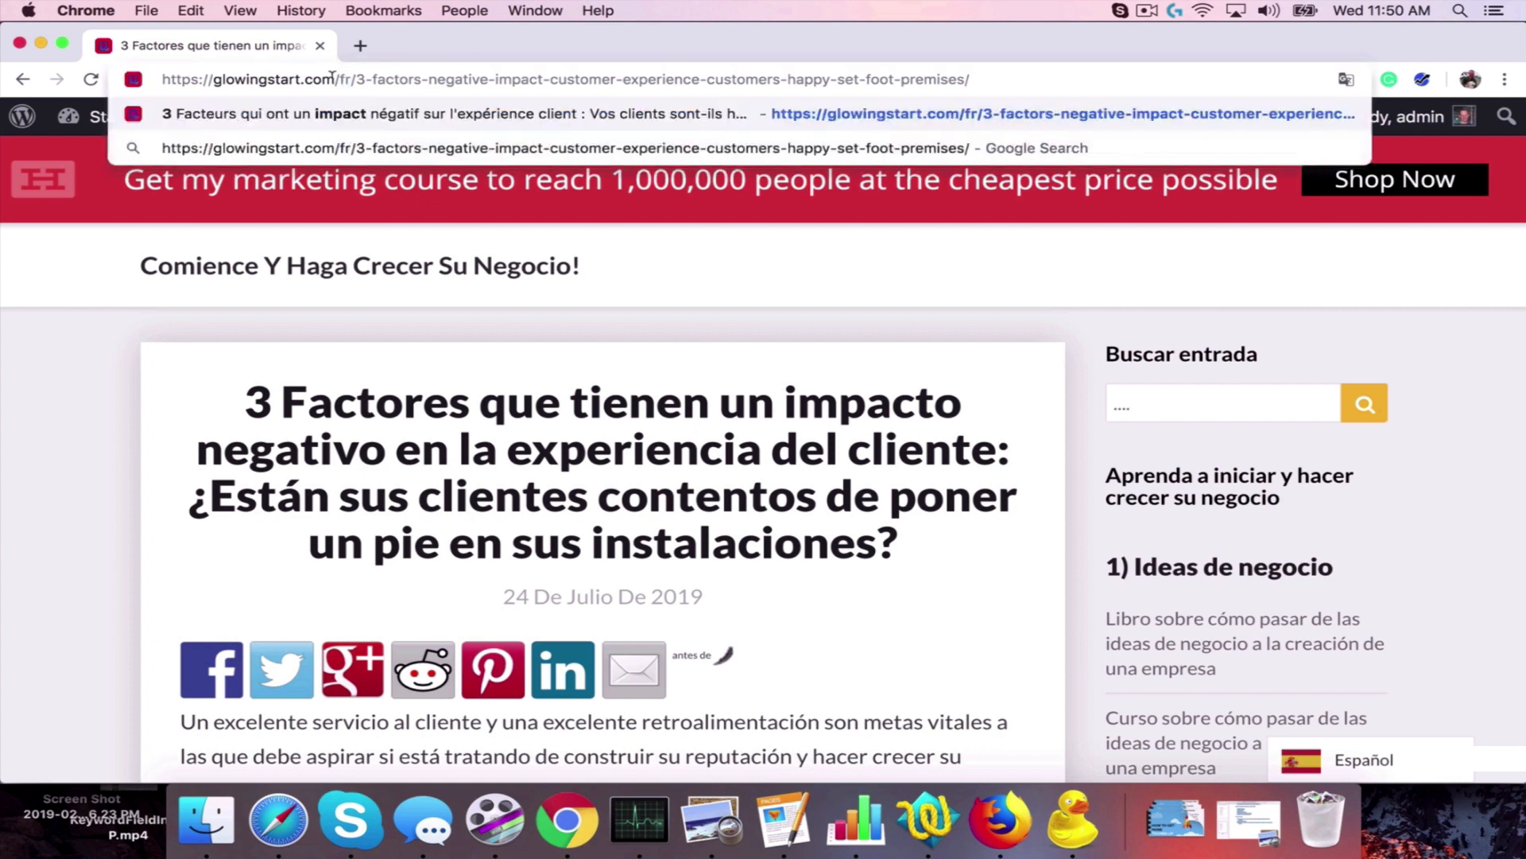
pyautogui.press('Return')
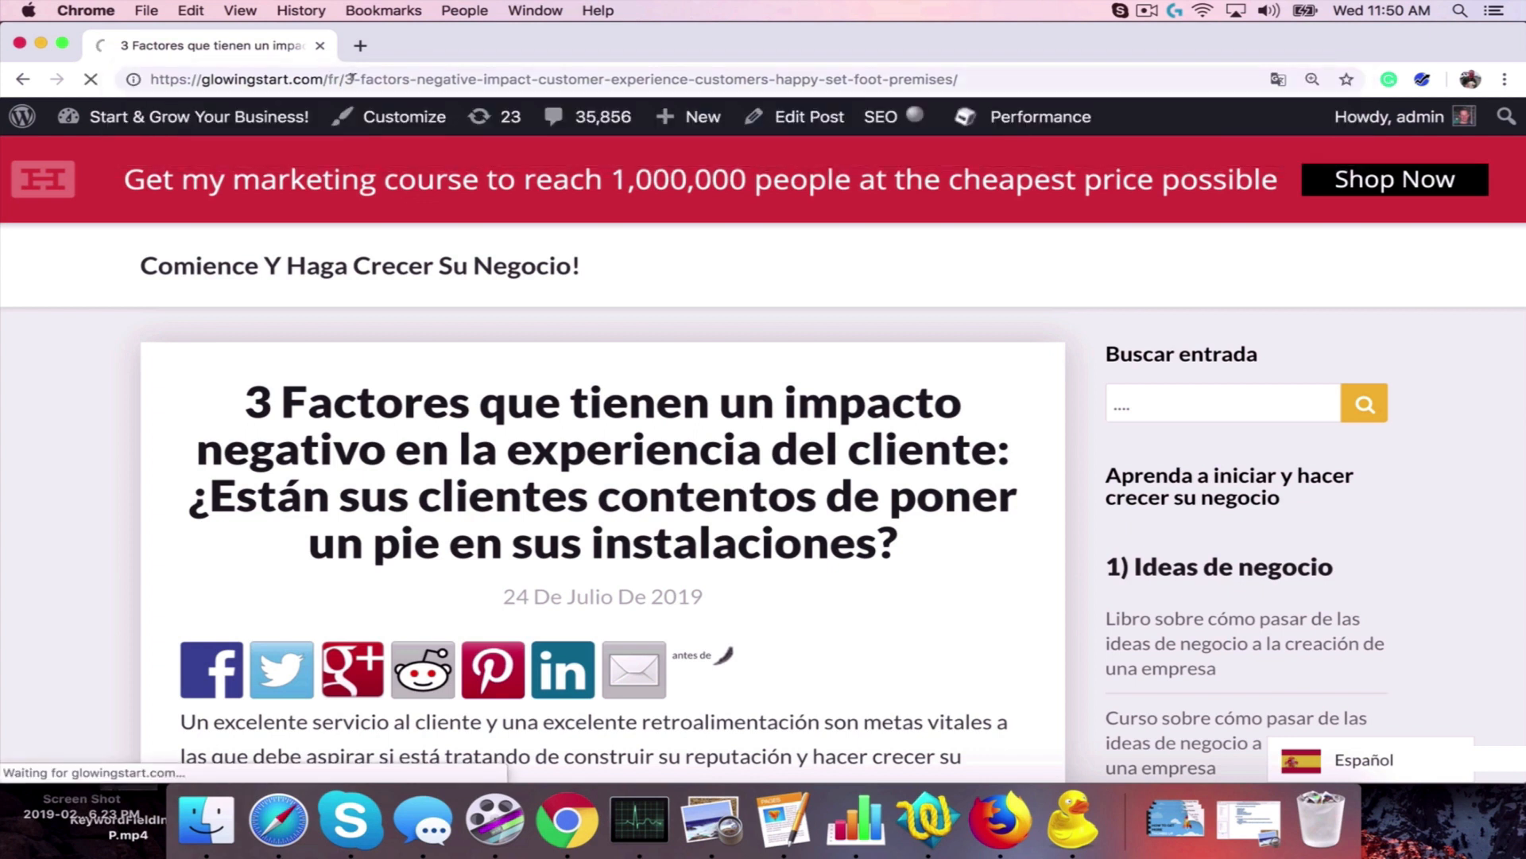